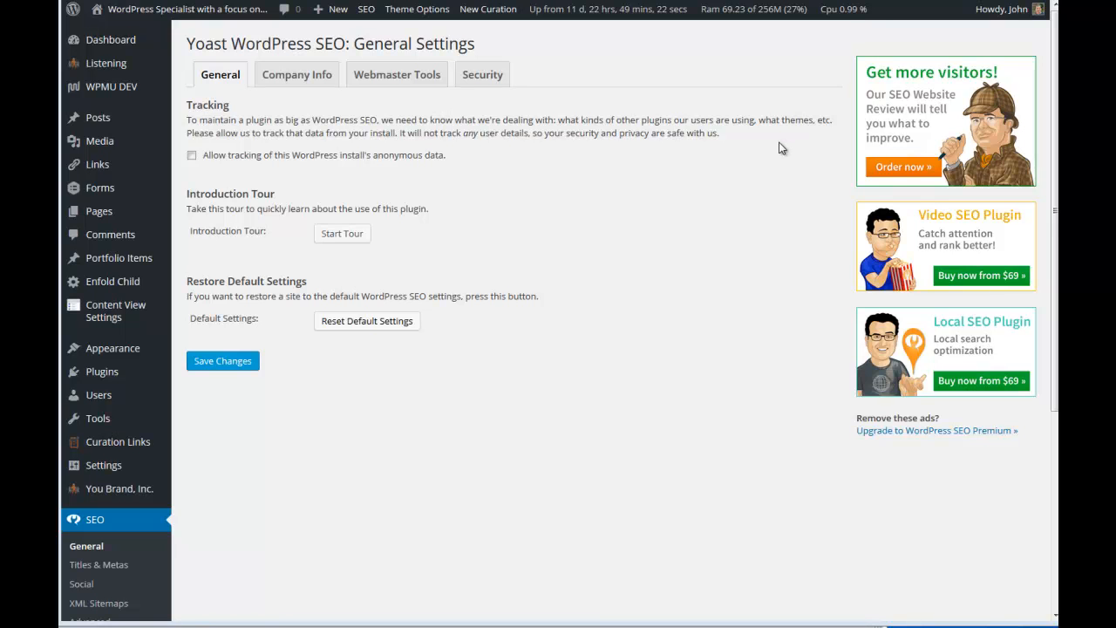
Review the SEO plugin's general settings, then its company info, including the choices for company or person.
scroll(372, 411, down, 1)
scroll(370, 410, down, 4)
scroll(357, 393, down, 1)
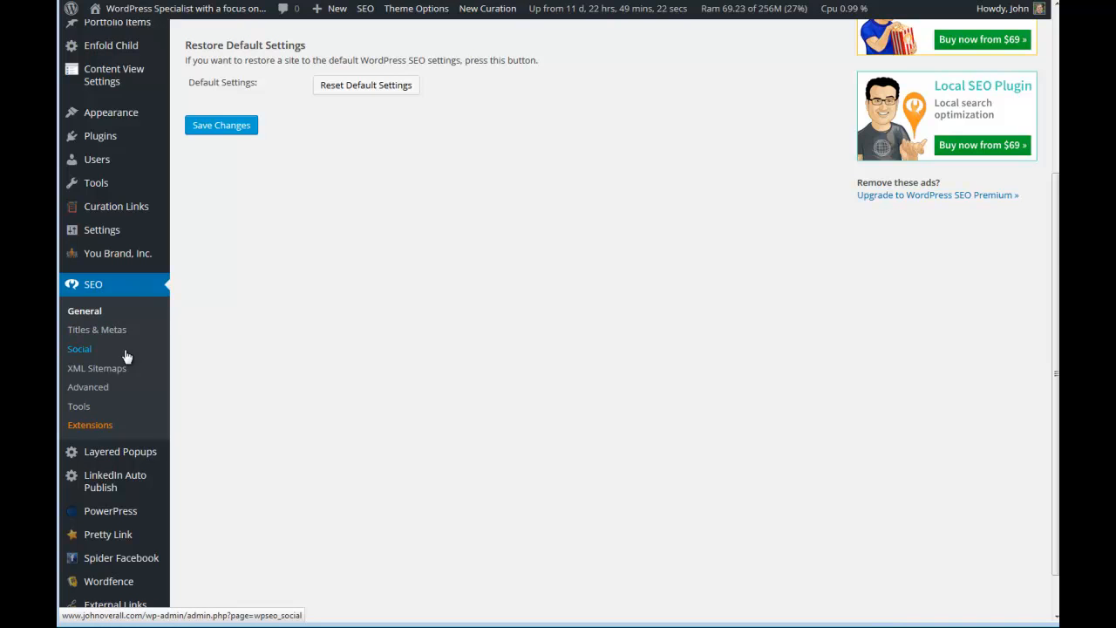
scroll(120, 314, up, 2)
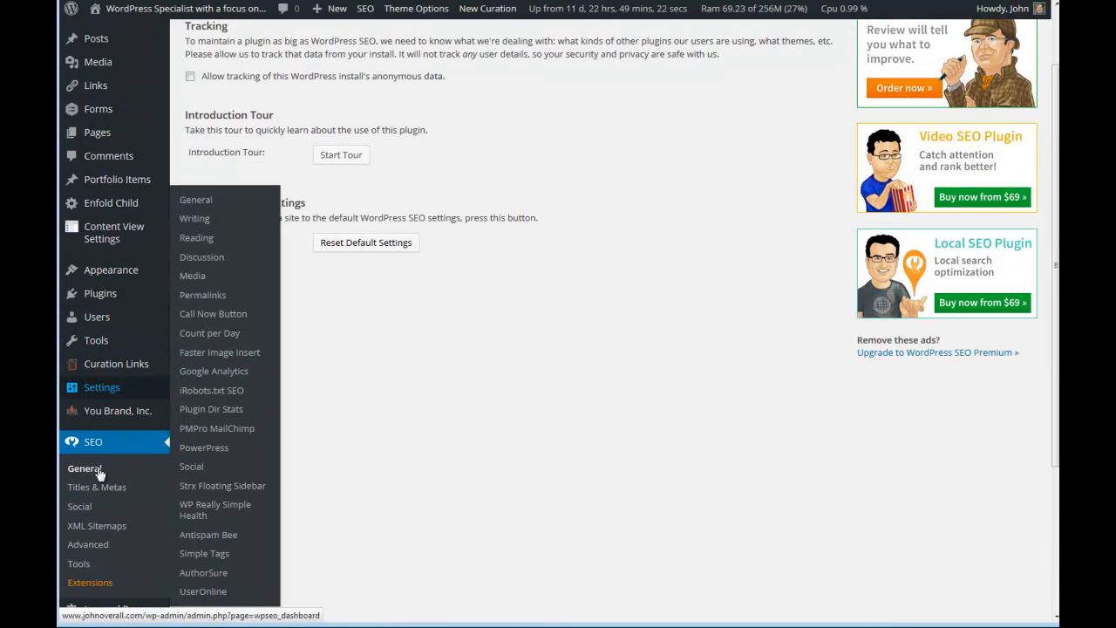
scroll(460, 441, up, 1)
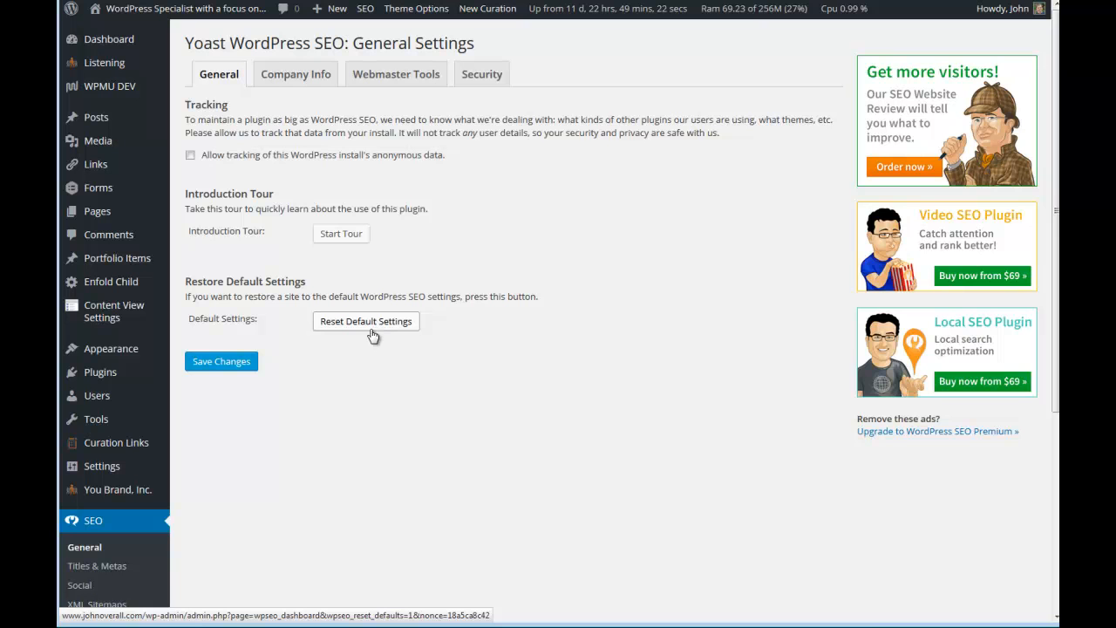
click(307, 82)
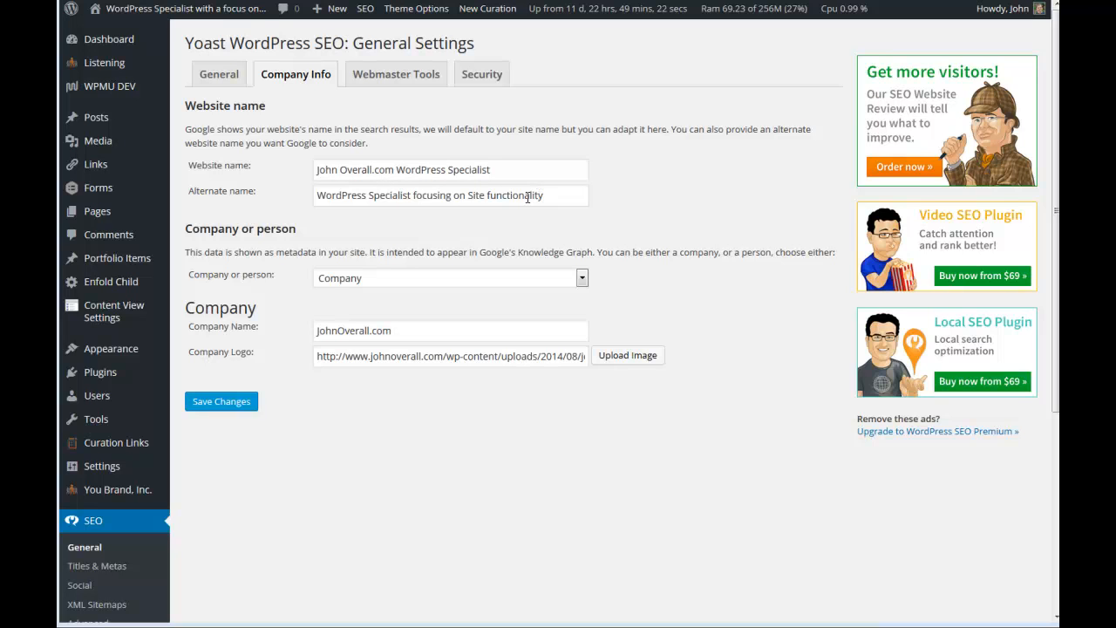
click(436, 279)
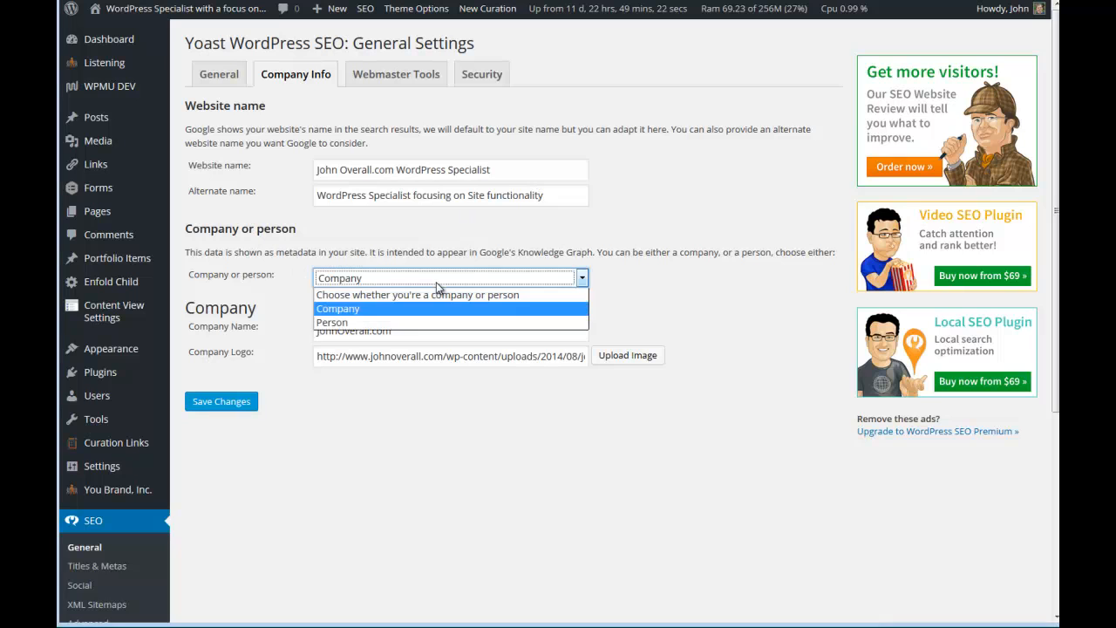
click(782, 312)
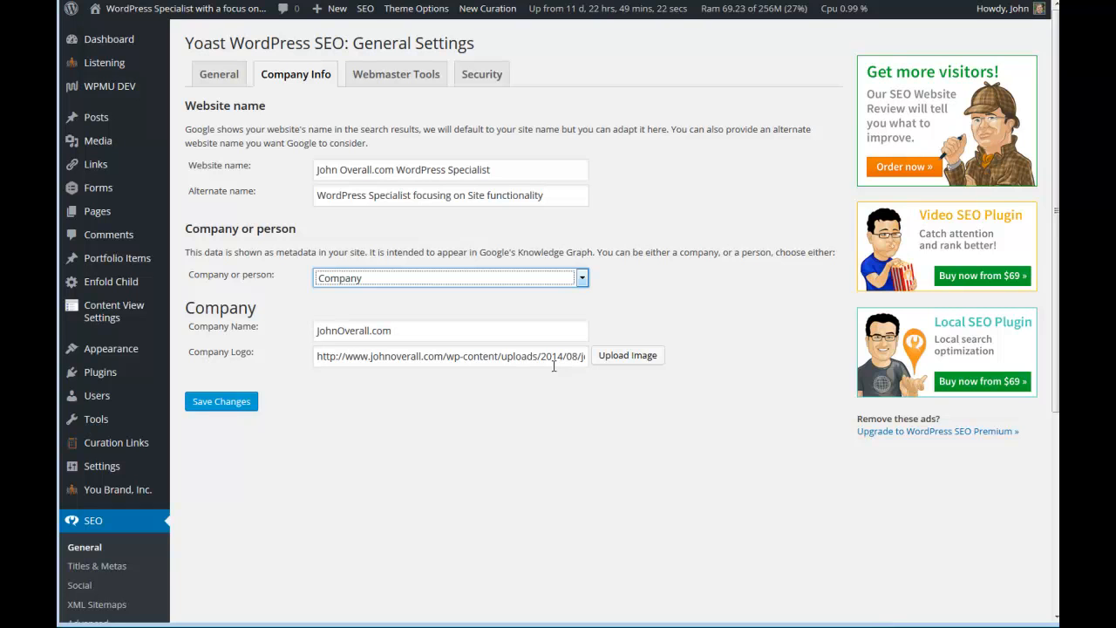
Paste the Google Webmaster Tools verification code into the webmaster tools settings and save the changes.
click(398, 79)
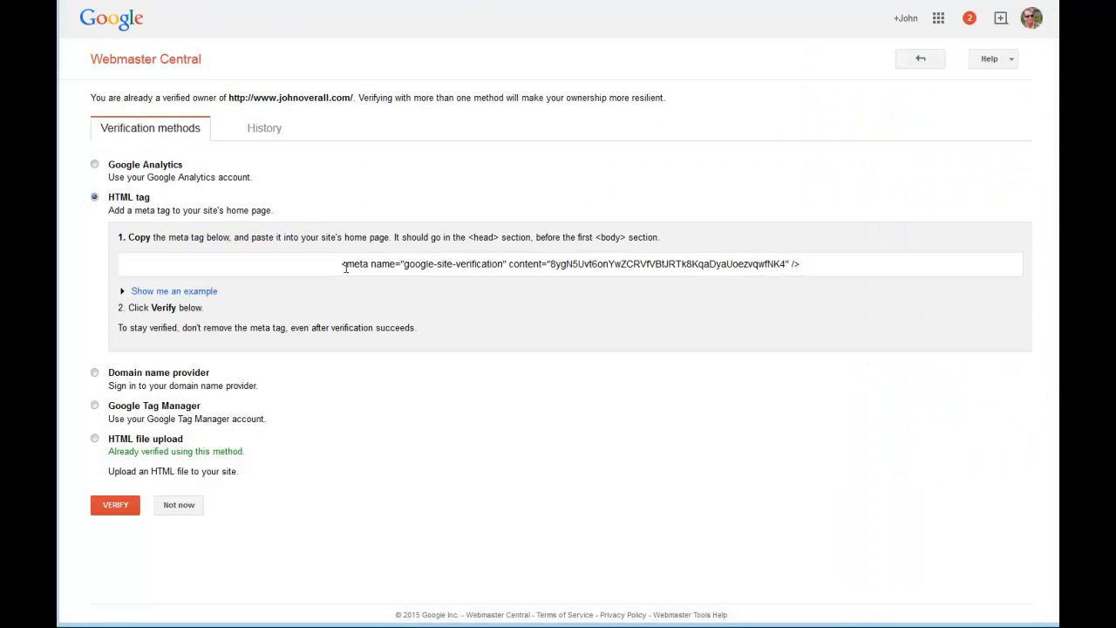
drag(341, 264, 845, 275)
key(ctrl+c)
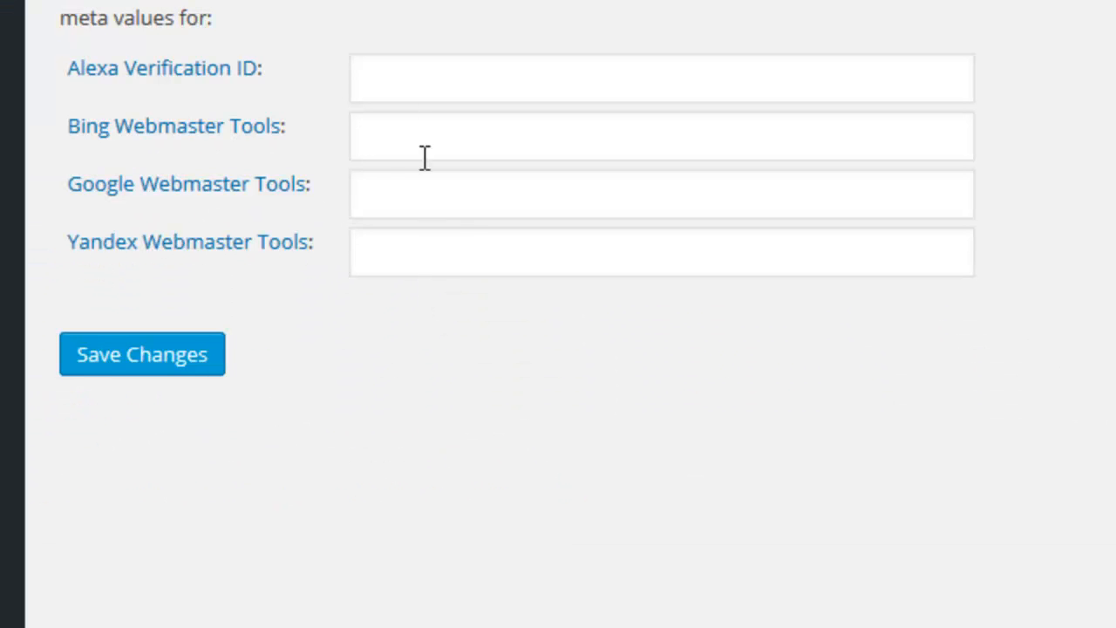
click(390, 193)
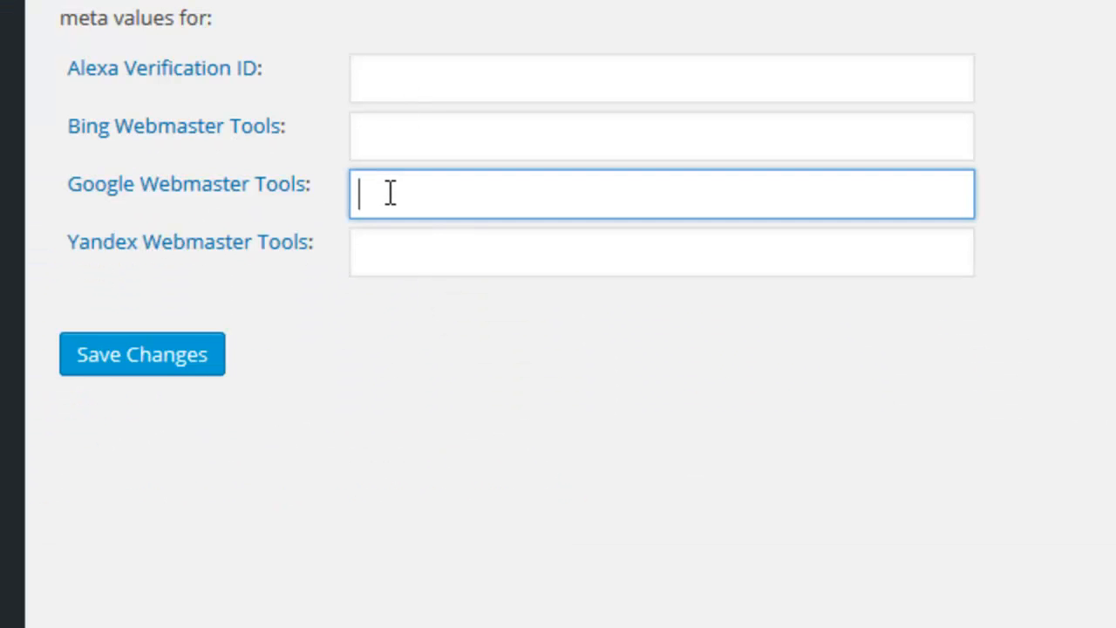
key(ctrl+v)
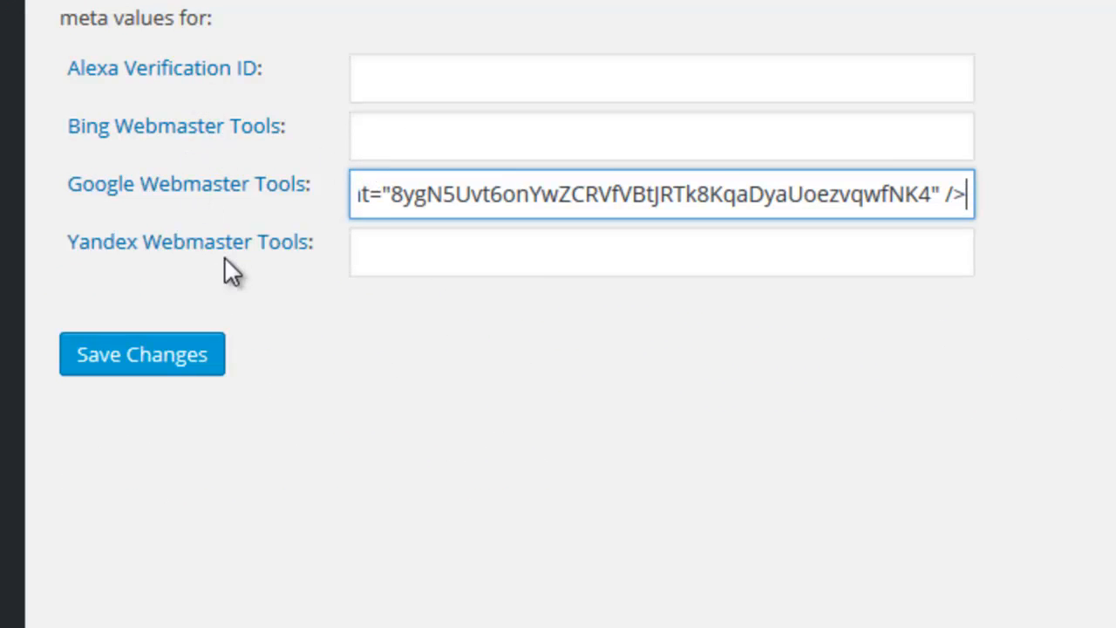
click(160, 366)
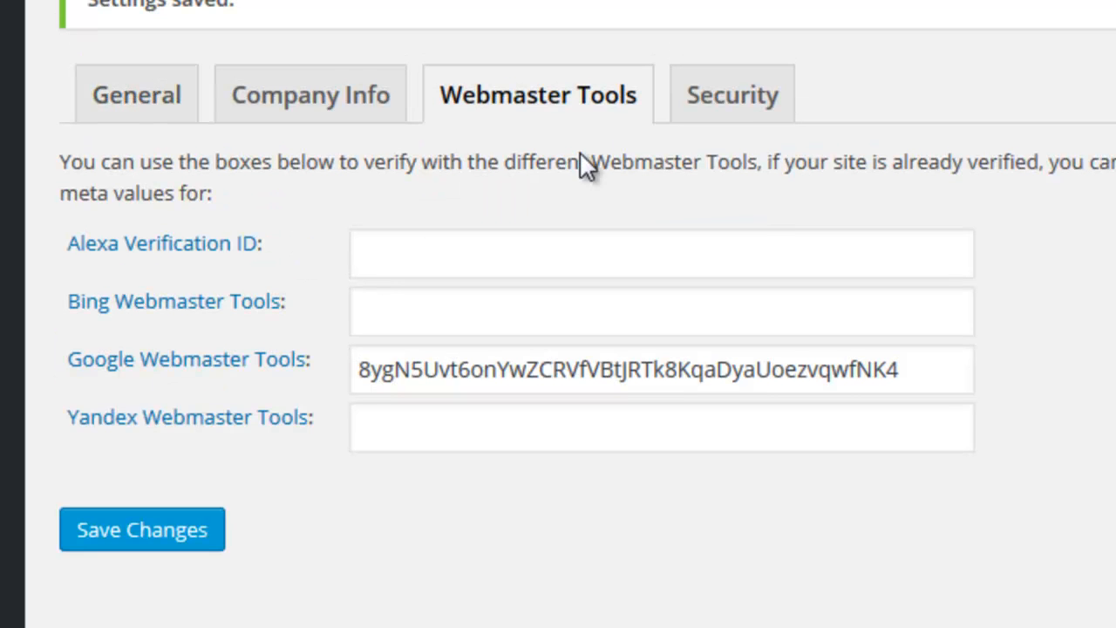
Check the security settings, and choose the vertical bar as title separator in the Titles & Metas settings.
click(731, 113)
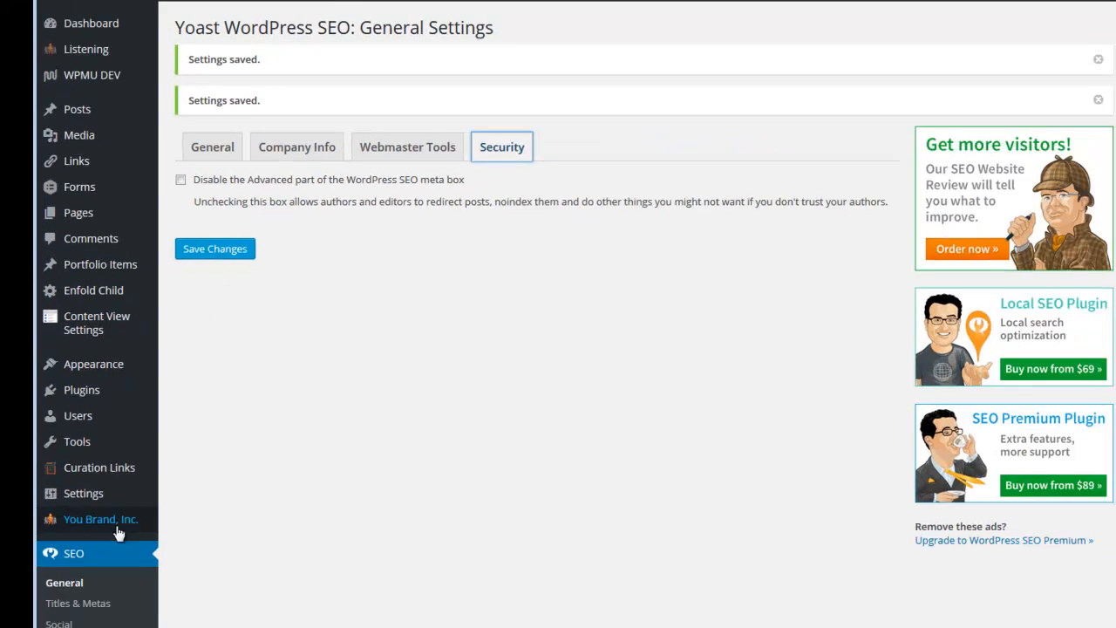
scroll(123, 516, down, 3)
scroll(161, 493, down, 1)
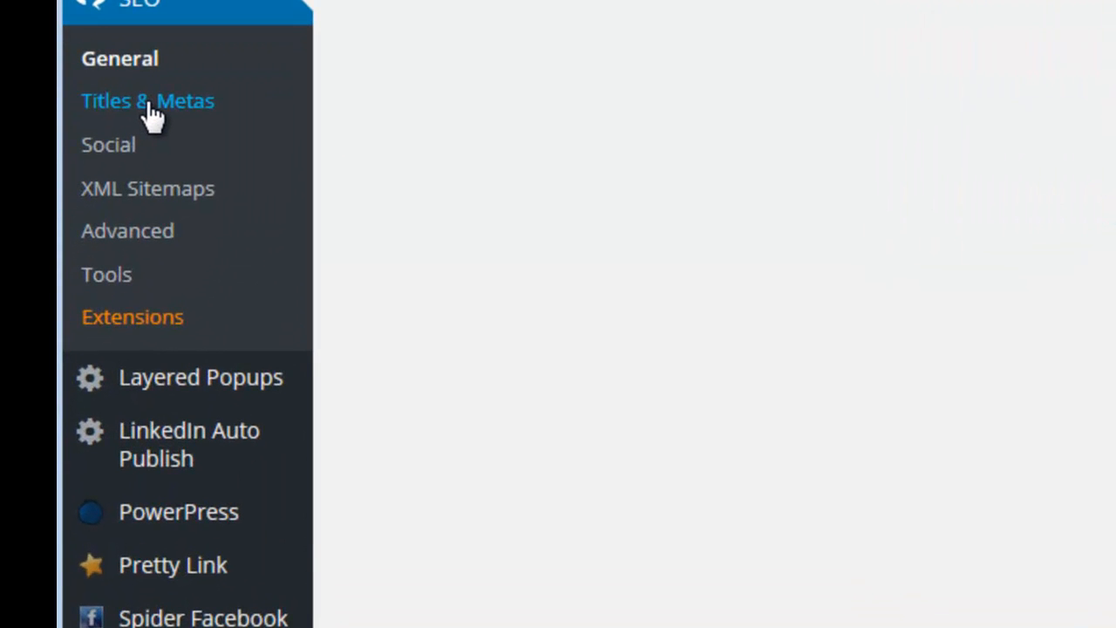
scroll(145, 108, up, 3)
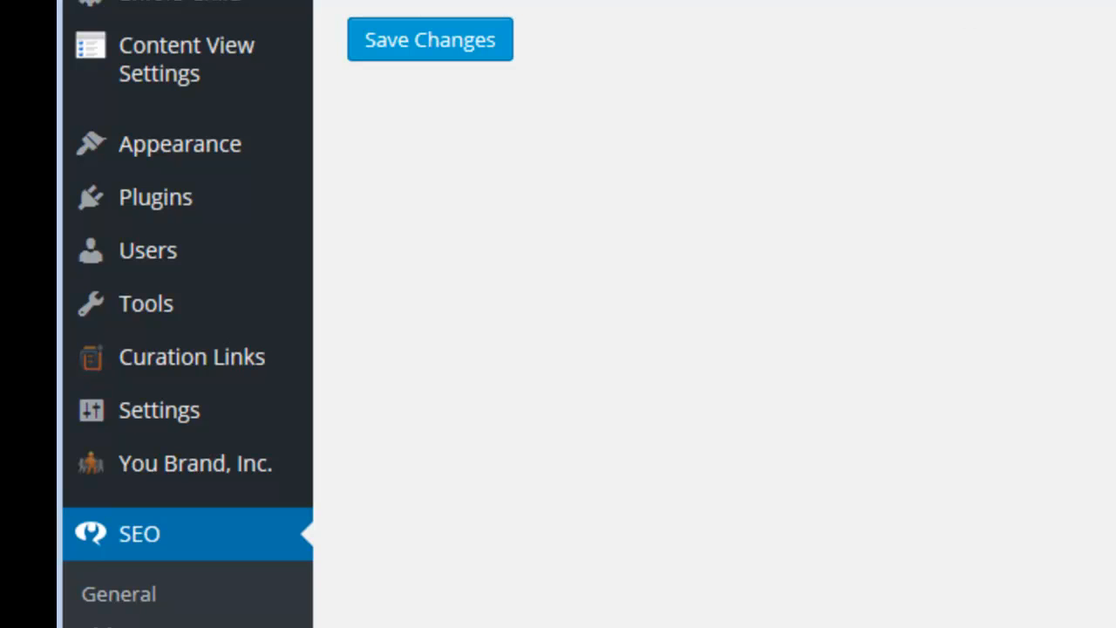
click(617, 204)
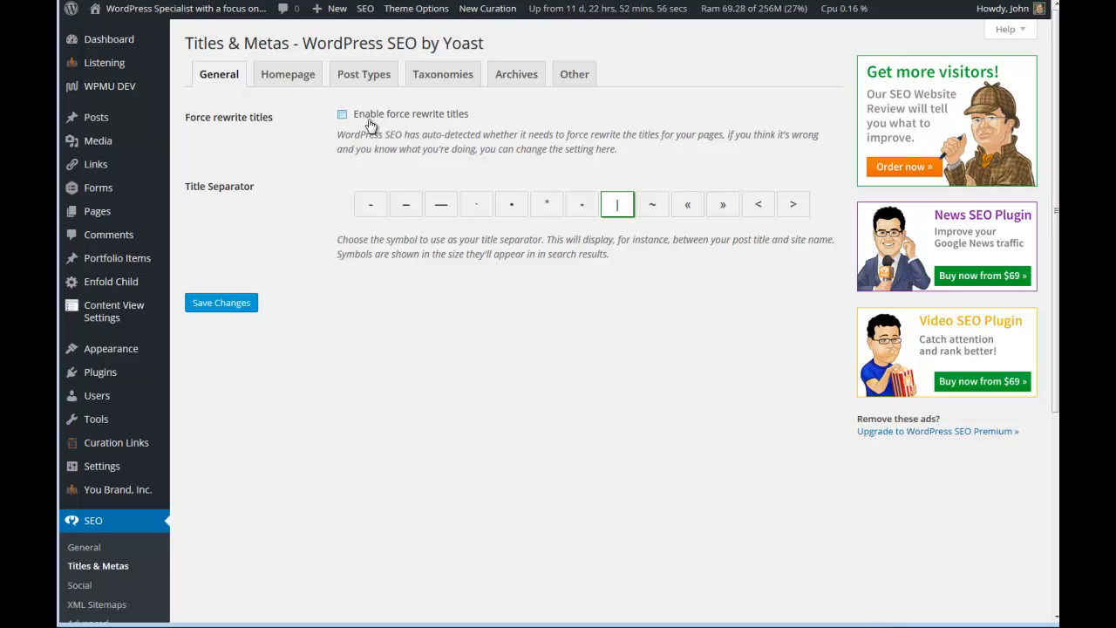
Examine the homepage title and meta templates and the templates for all post types.
click(275, 84)
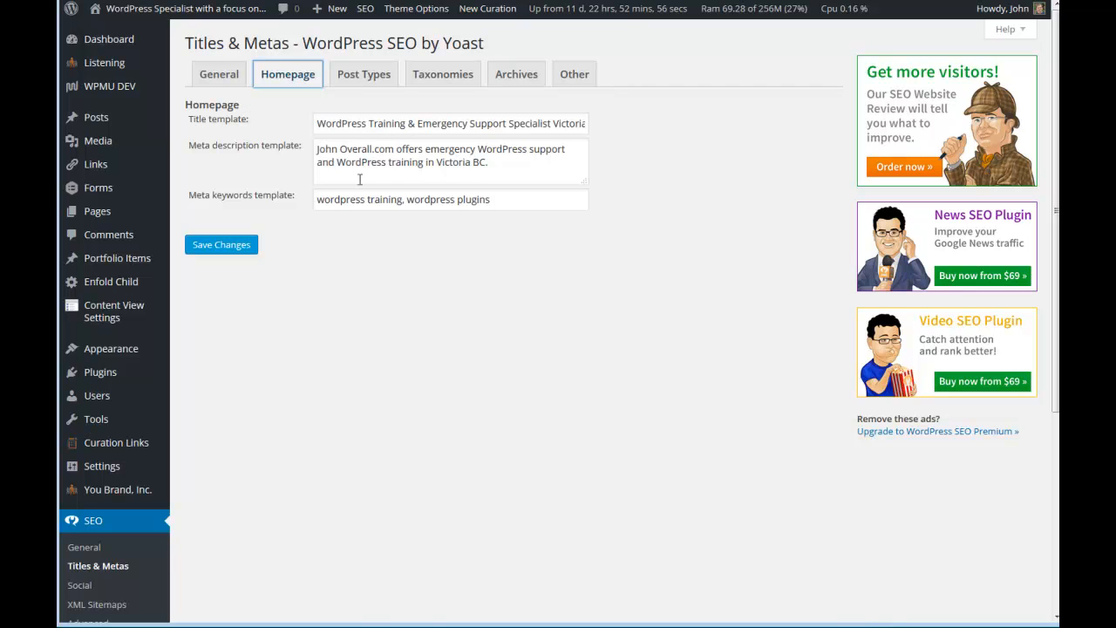
click(363, 77)
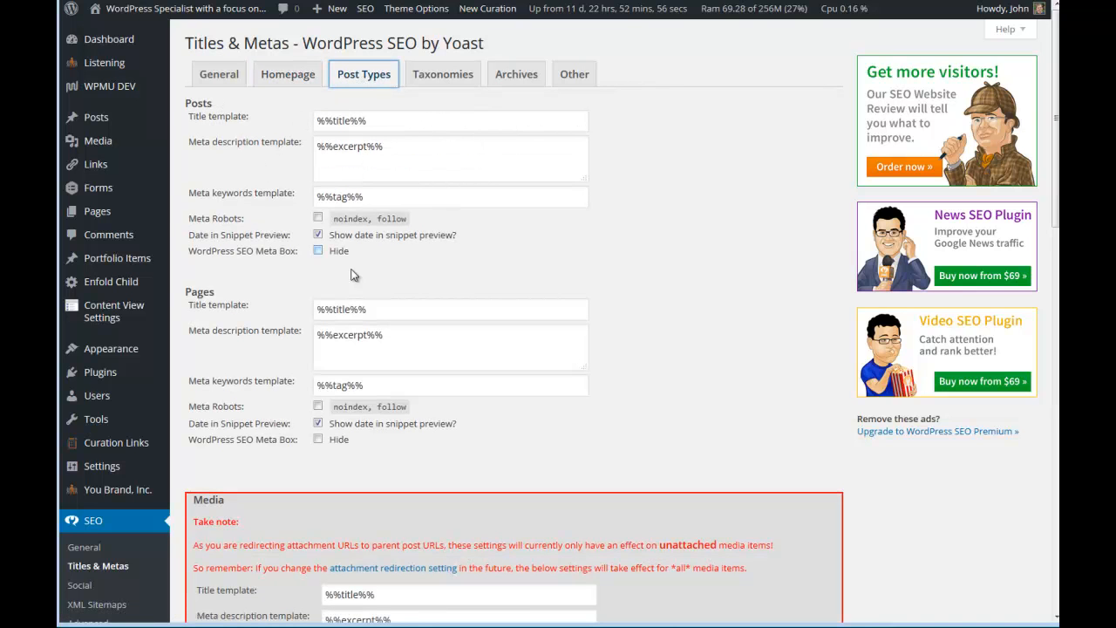
scroll(369, 353, down, 3)
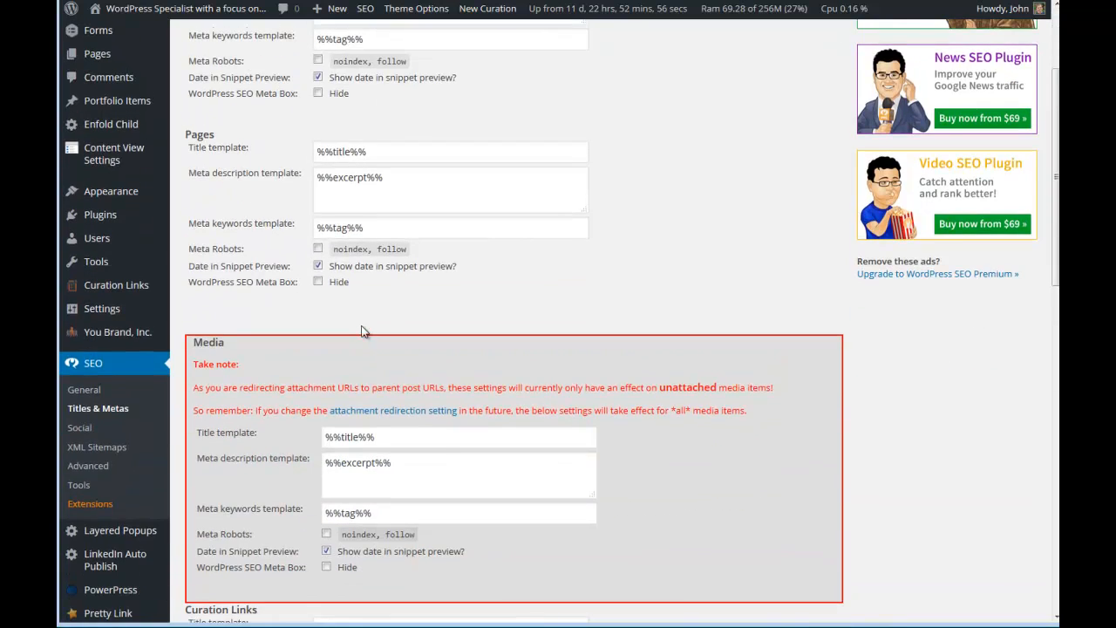
scroll(364, 331, down, 6)
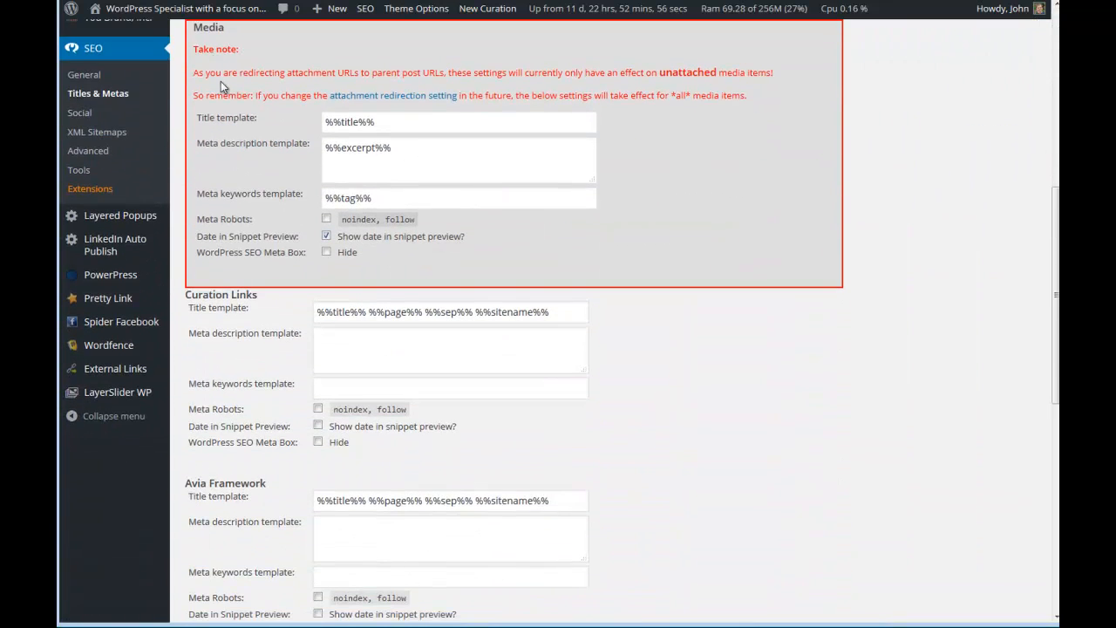
scroll(253, 122, down, 6)
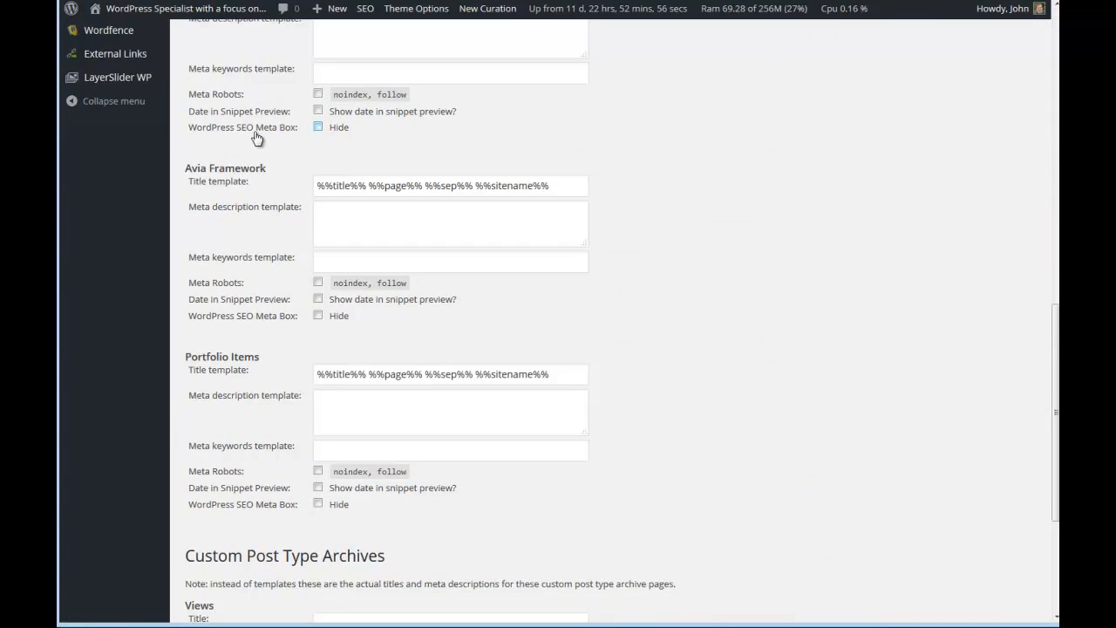
scroll(302, 181, up, 15)
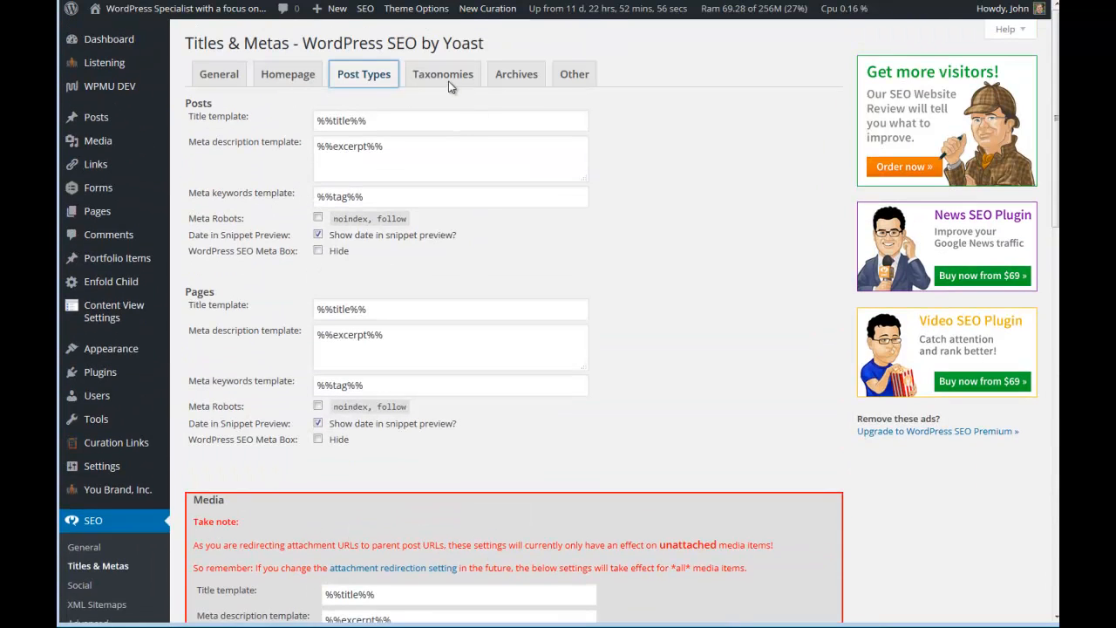
Examine the taxonomy and archive templates and the other sitewide meta settings in Titles & Metas.
click(443, 77)
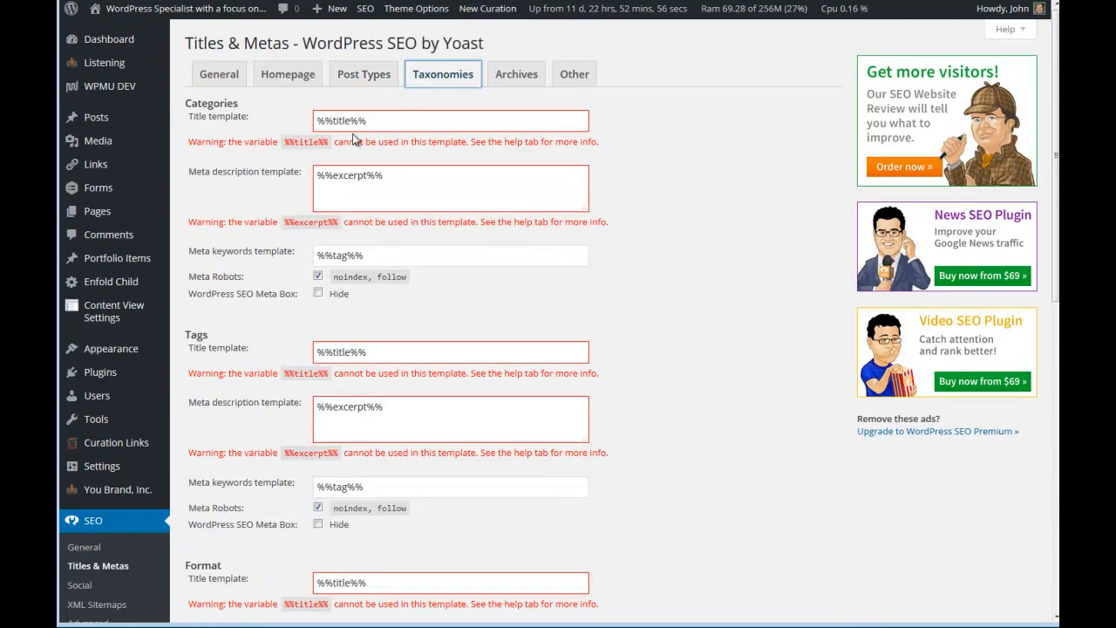
scroll(353, 142, down, 2)
click(518, 85)
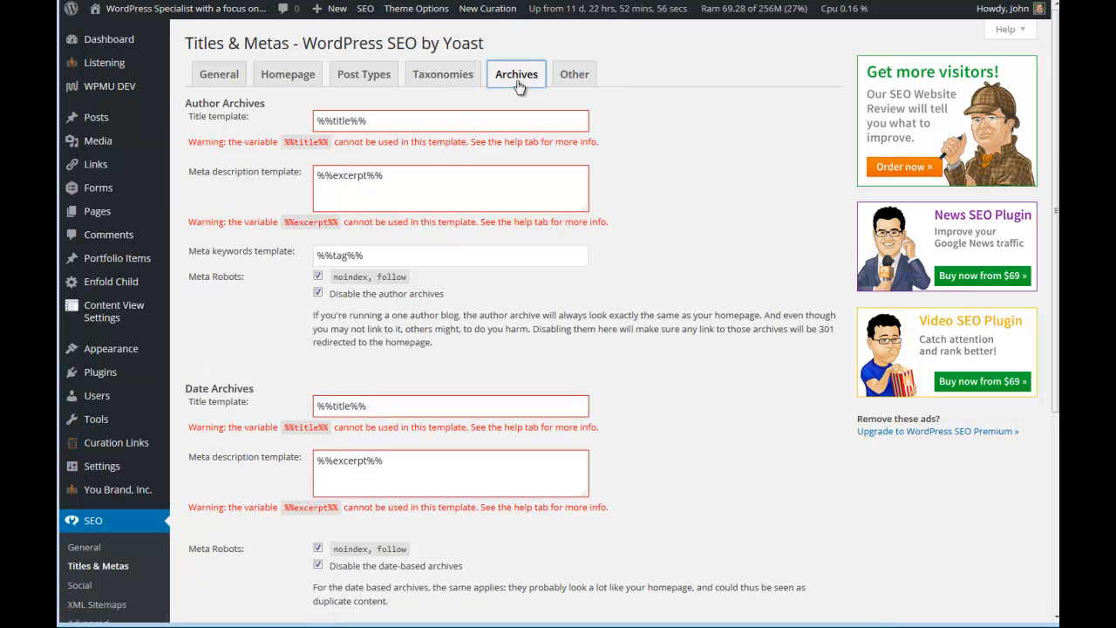
click(569, 83)
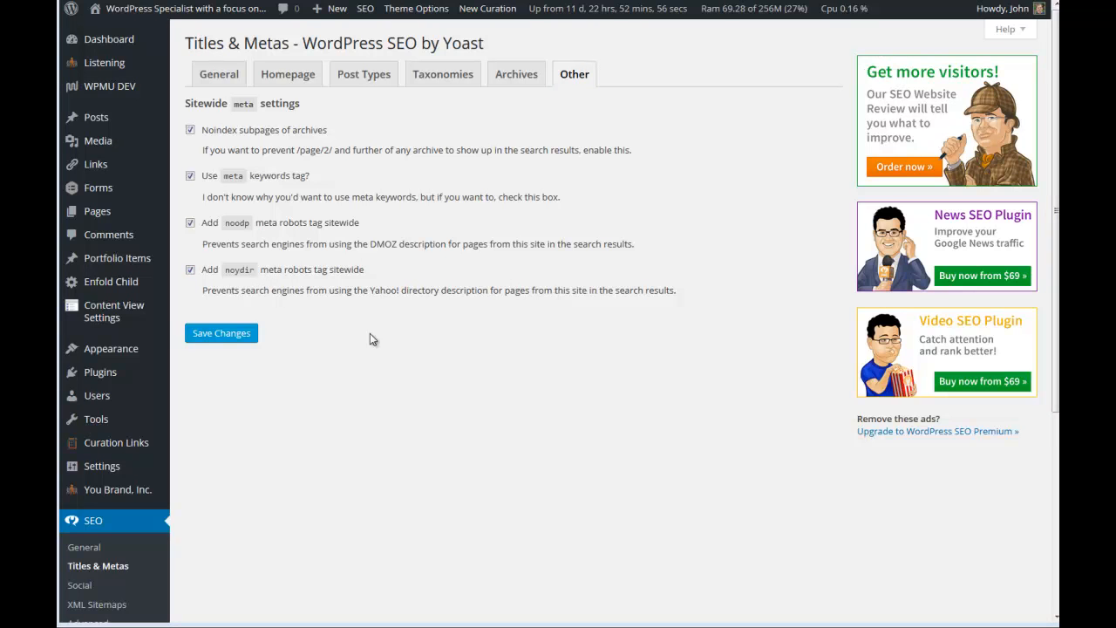
Open the plugin's social settings and examine the social account profiles and the Facebook Open Graph options.
scroll(196, 439, down, 5)
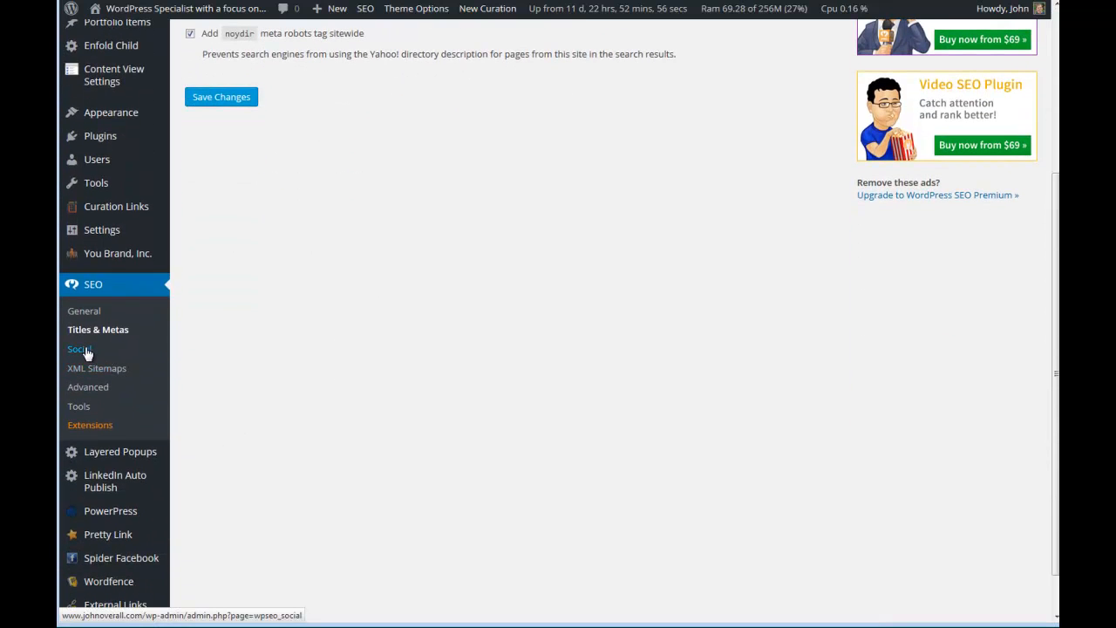
click(80, 349)
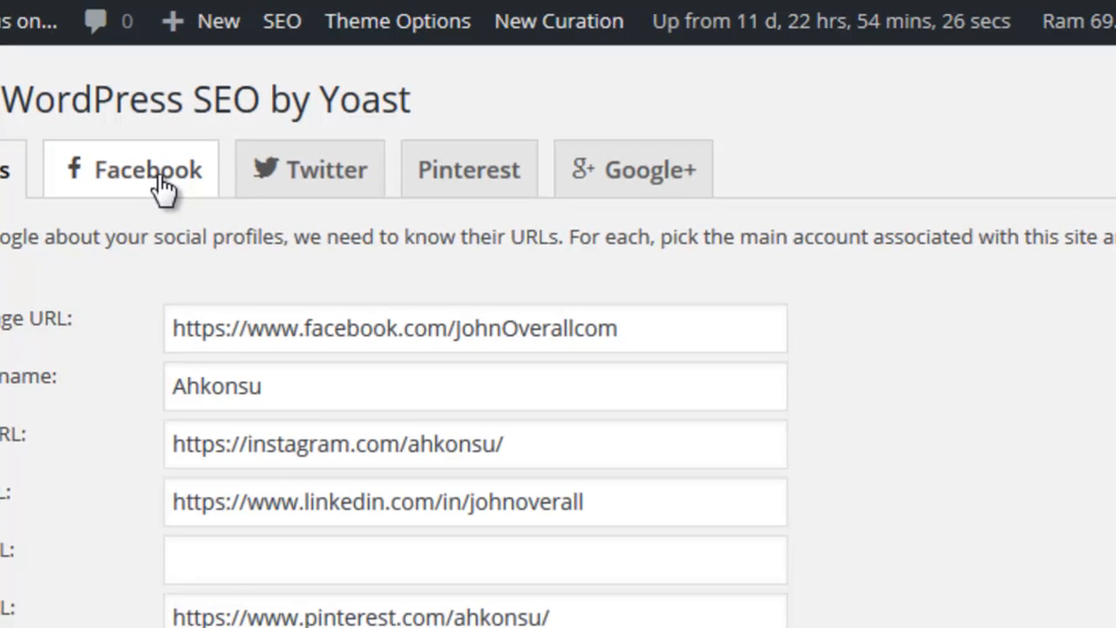
click(236, 134)
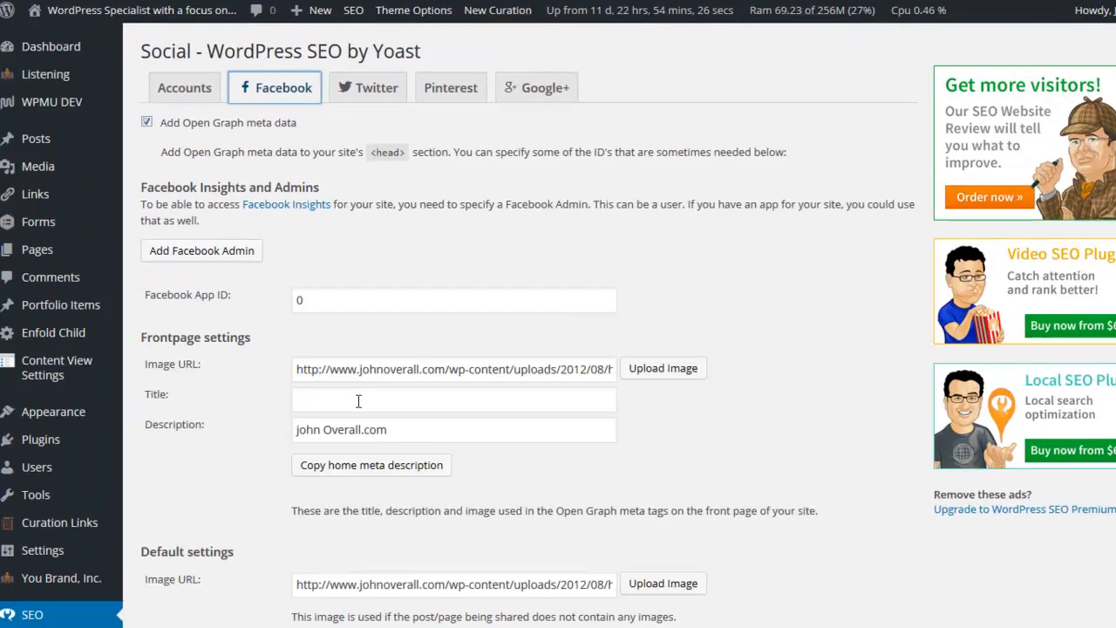
scroll(278, 352, down, 1)
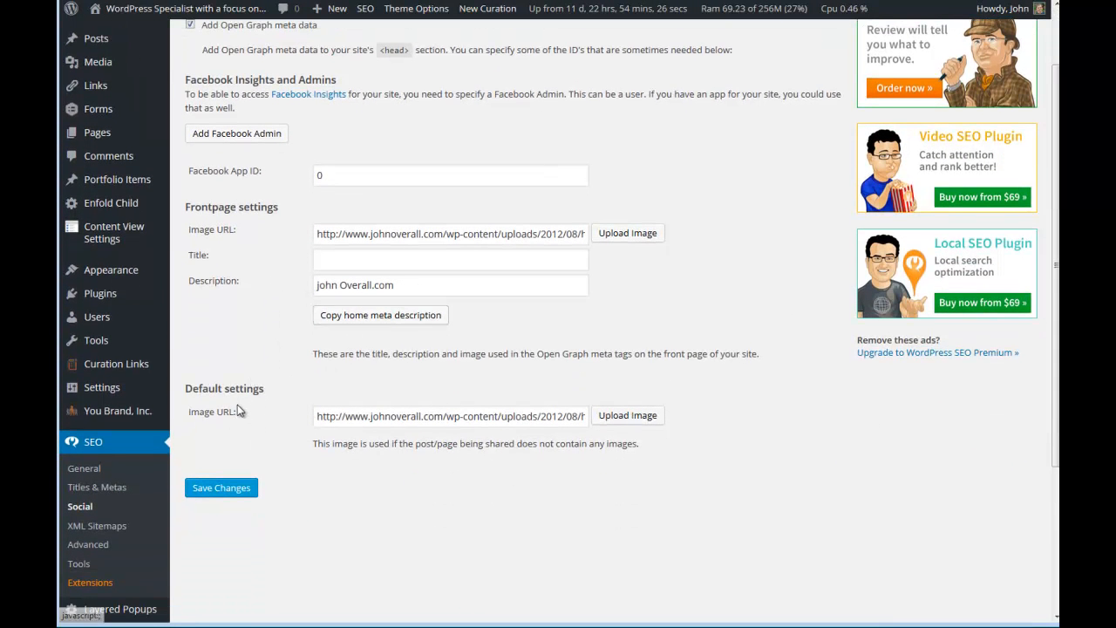
scroll(432, 243, up, 1)
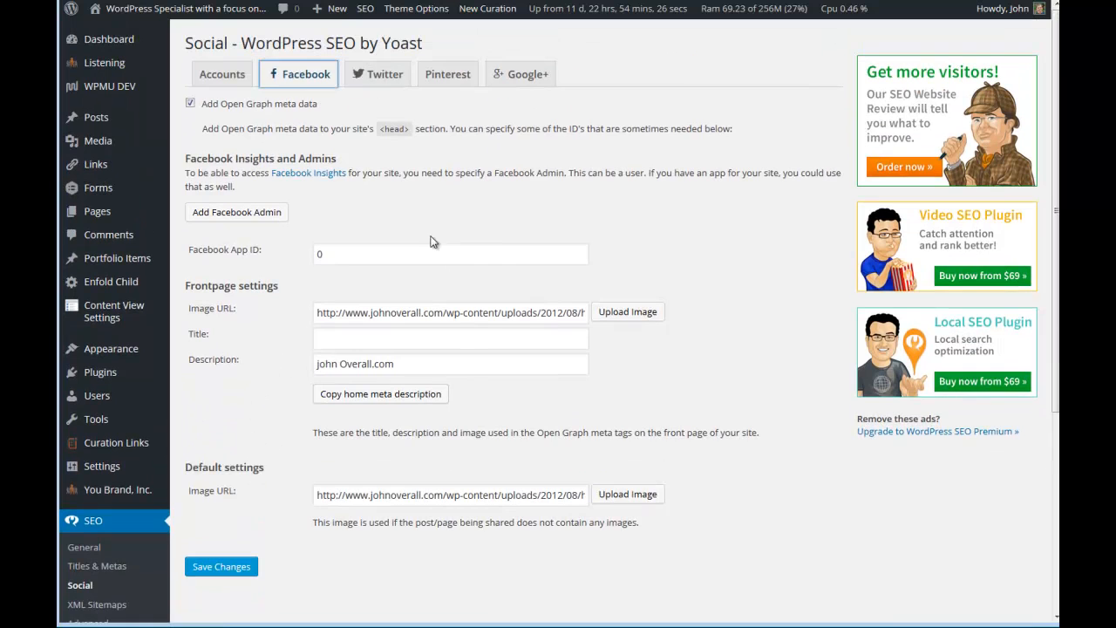
Examine the Twitter card, Pinterest verification and Google+ options of the social settings.
click(384, 77)
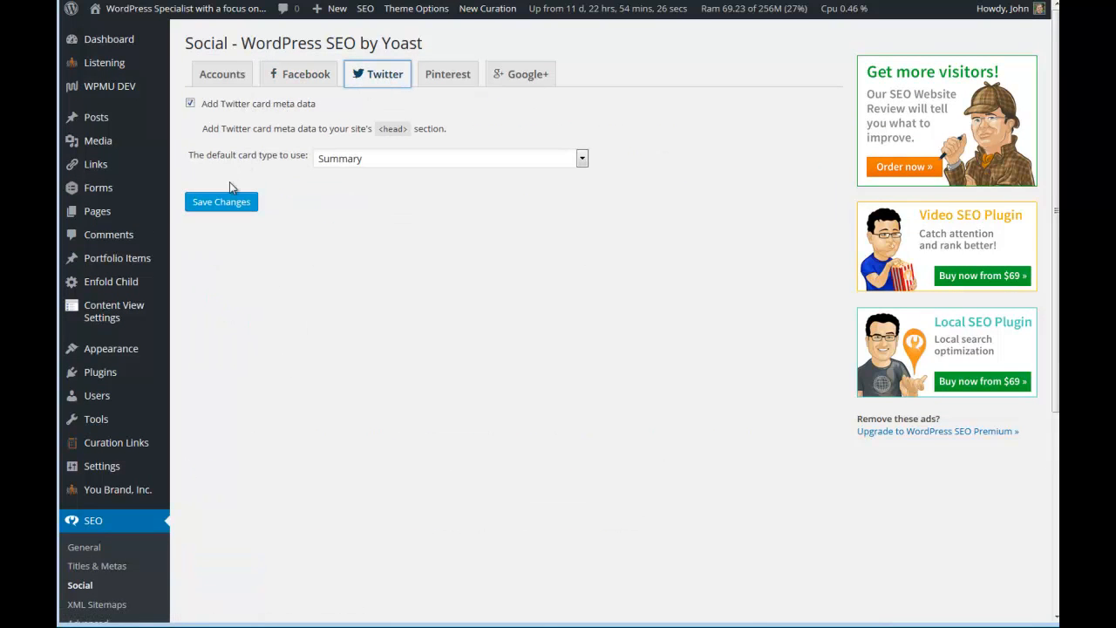
click(447, 77)
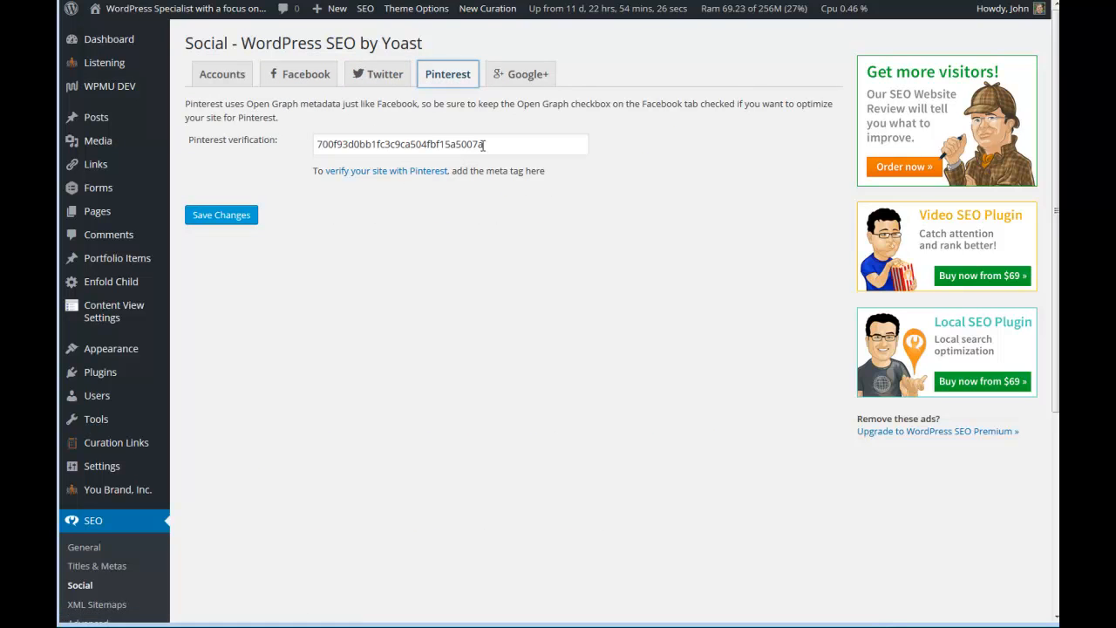
click(528, 74)
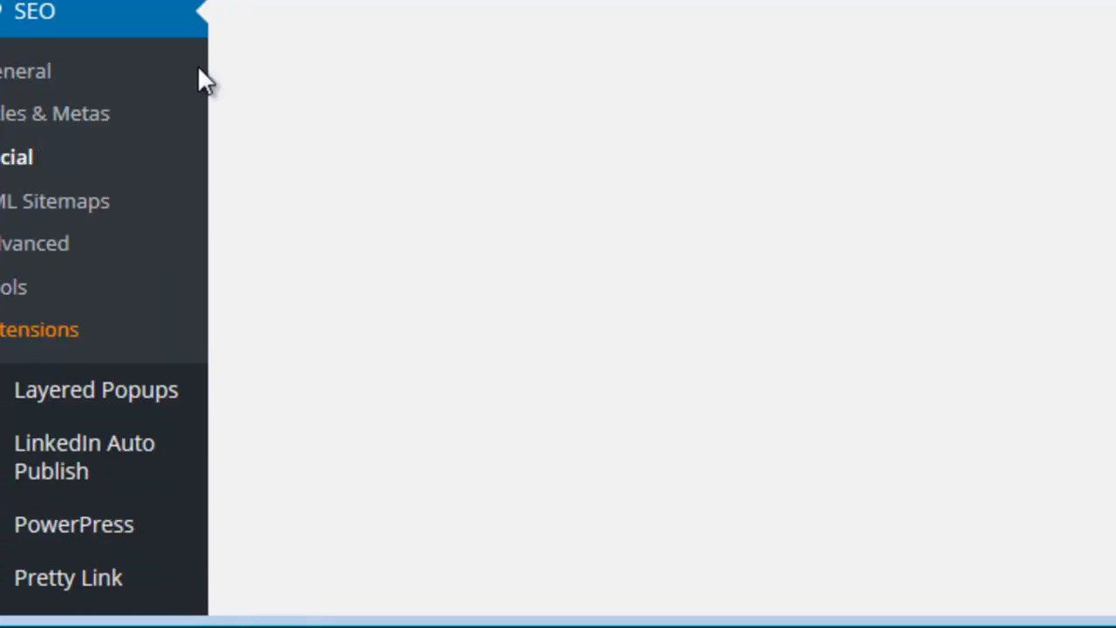
Open the XML Sitemaps settings and view the site's generated XML sitemap.
scroll(183, 157, down, 2)
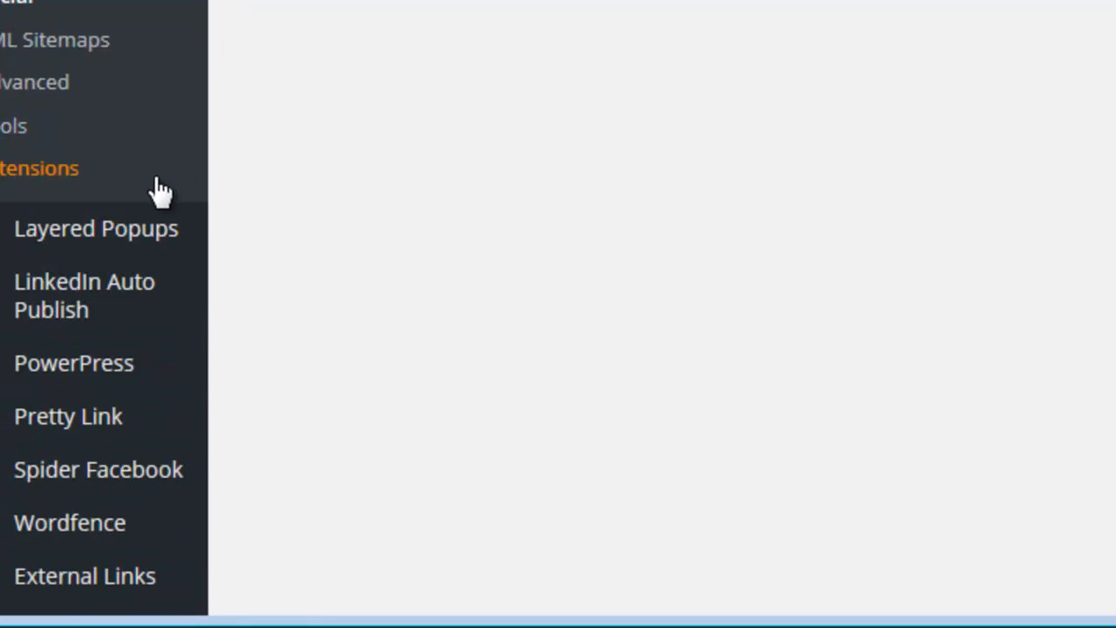
click(66, 58)
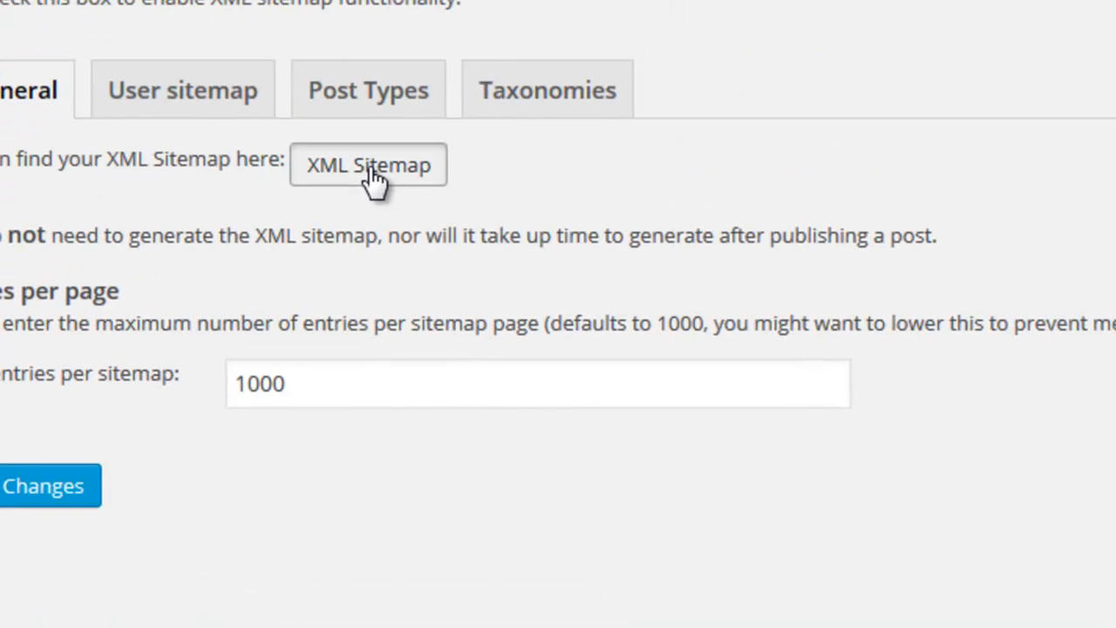
click(371, 167)
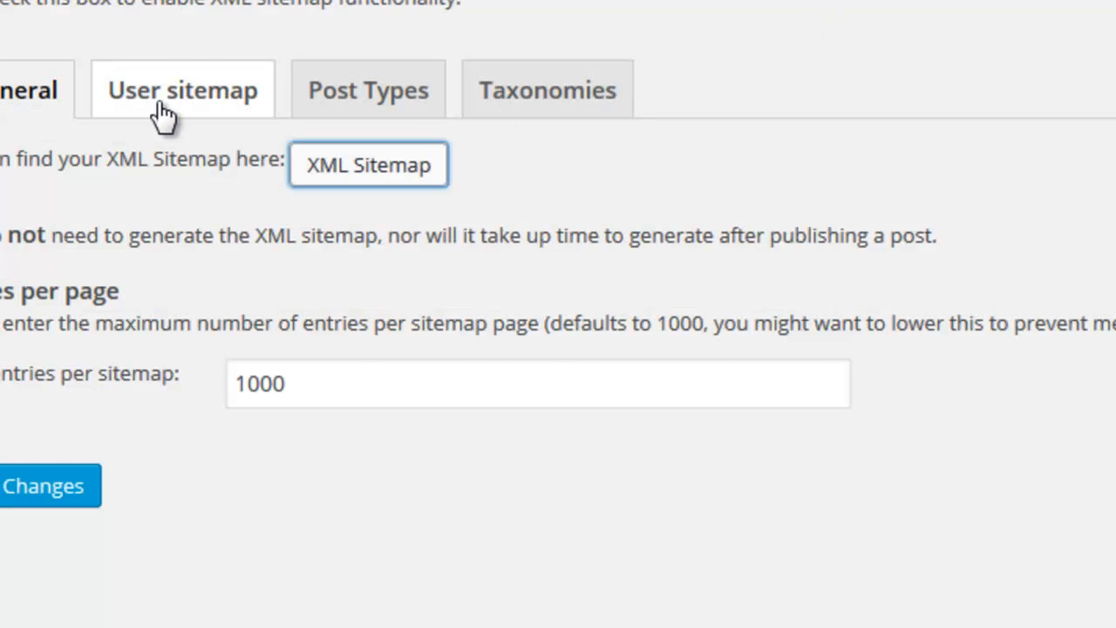
Examine the user sitemap, post type and taxonomy exclusion options of the XML Sitemaps settings.
click(162, 114)
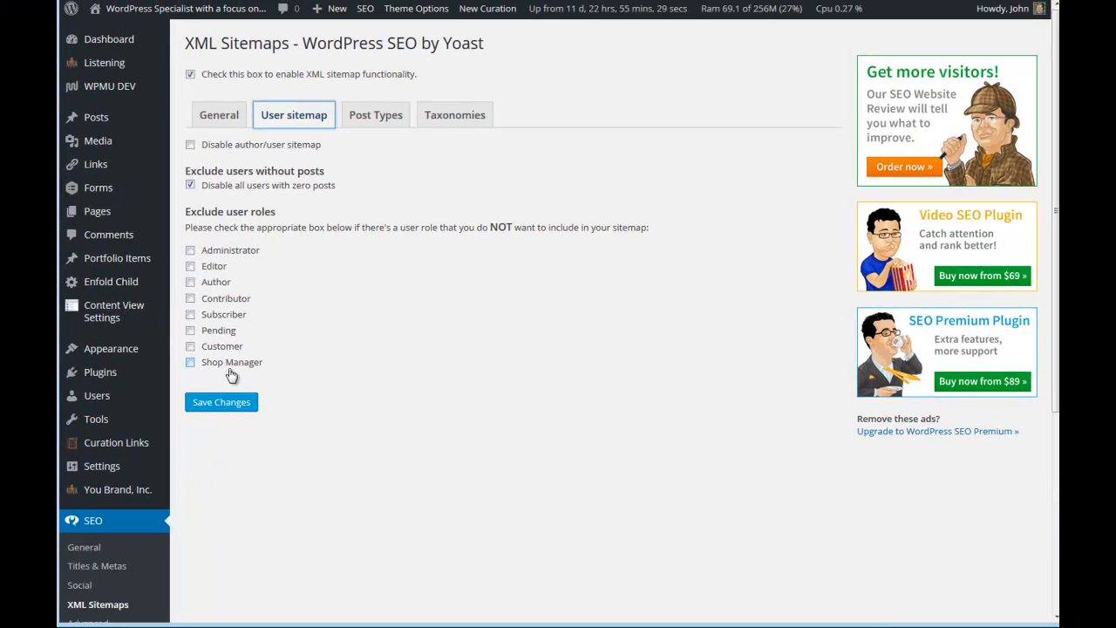
click(354, 122)
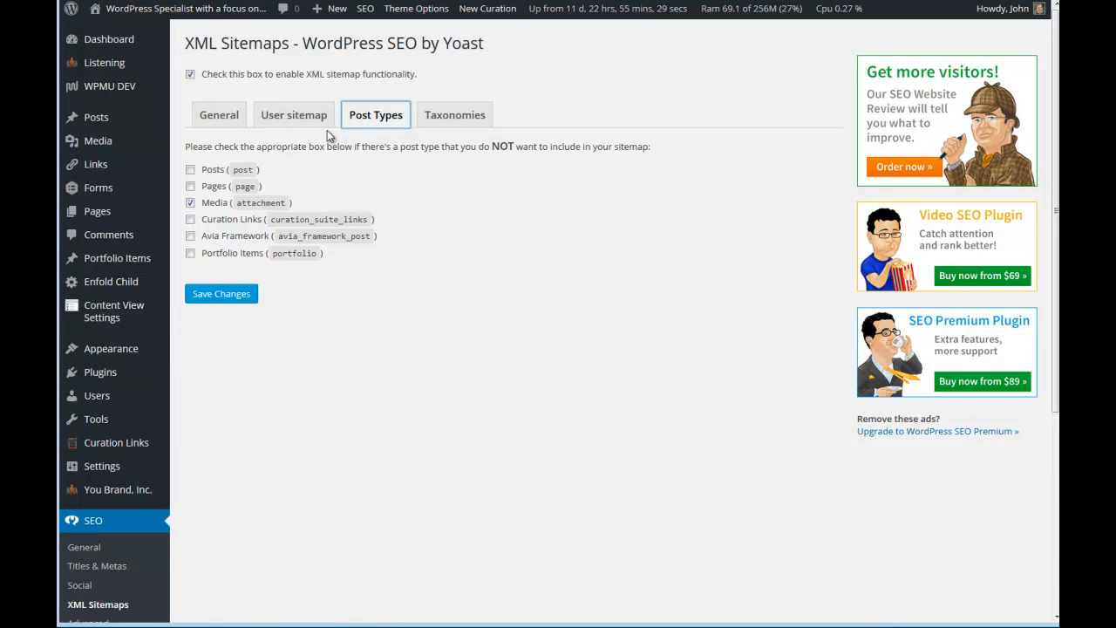
click(454, 116)
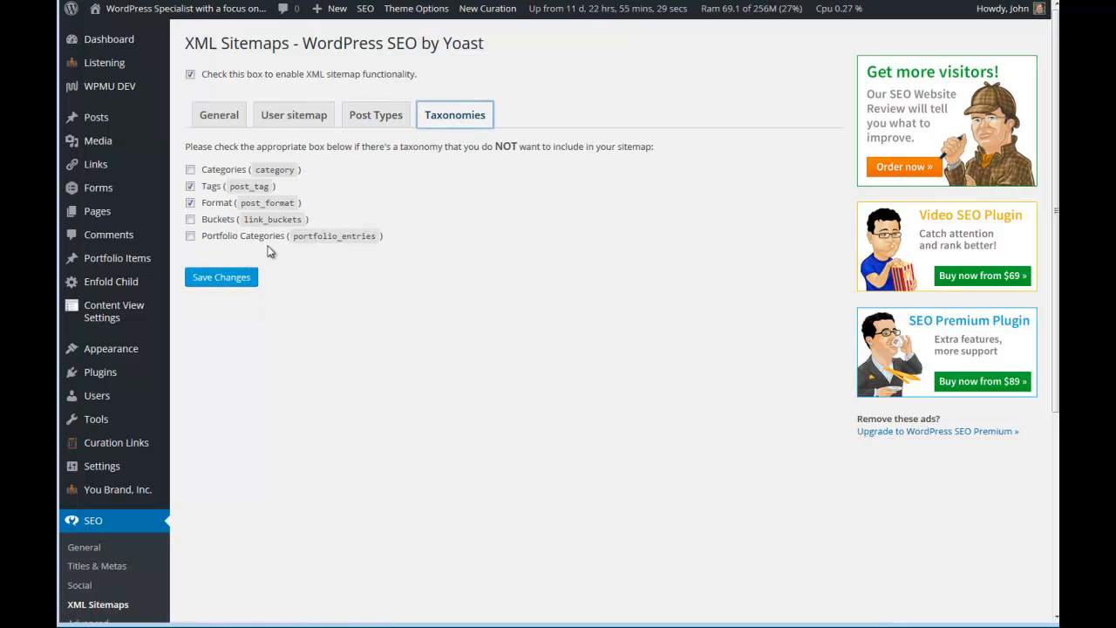
Open the plugin's Advanced settings and examine the breadcrumbs and permalinks options, including the URL, permalink and head clean-up choices.
scroll(202, 205, down, 3)
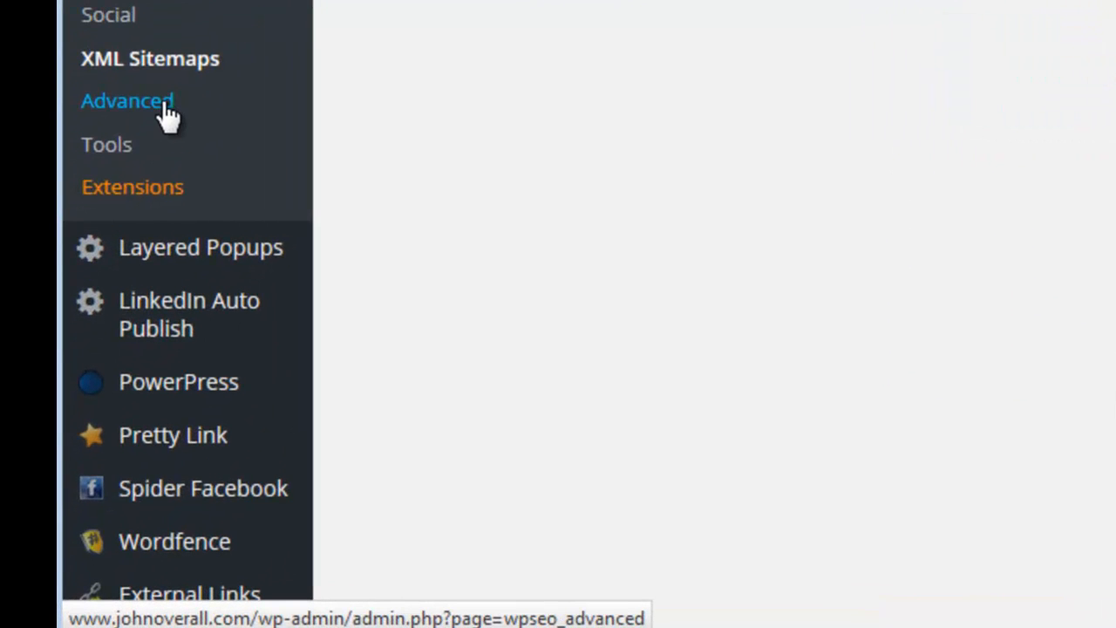
click(166, 102)
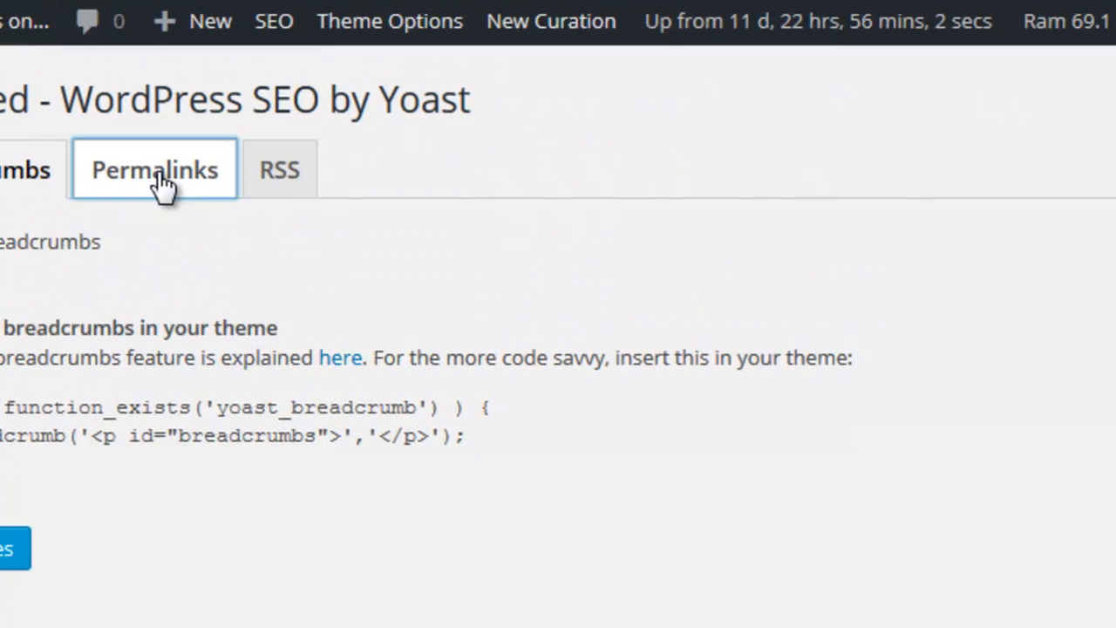
click(156, 171)
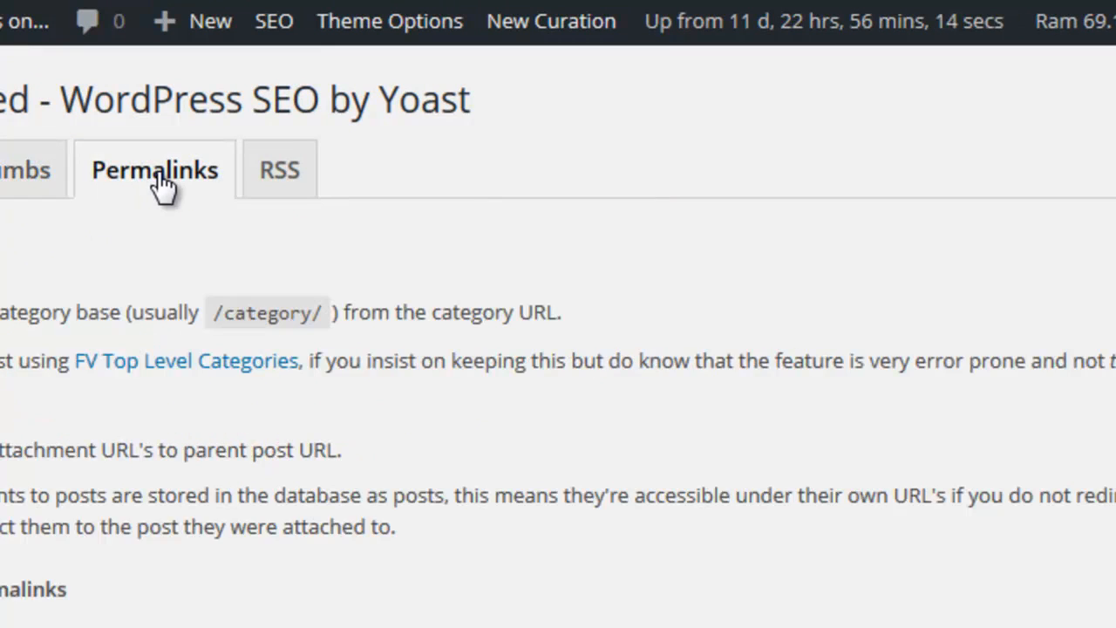
scroll(257, 142, down, 2)
scroll(257, 142, down, 2)
scroll(258, 142, up, 4)
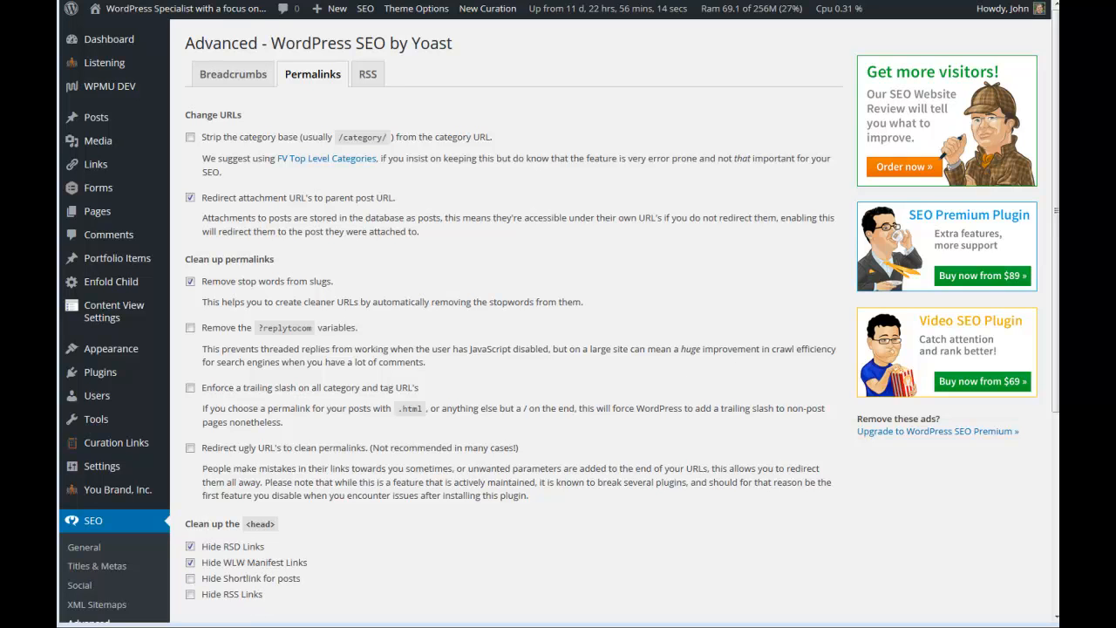
Examine the RSS feed content templates in the Advanced settings and open the plugin's Tools page to view its built-in tools.
click(368, 75)
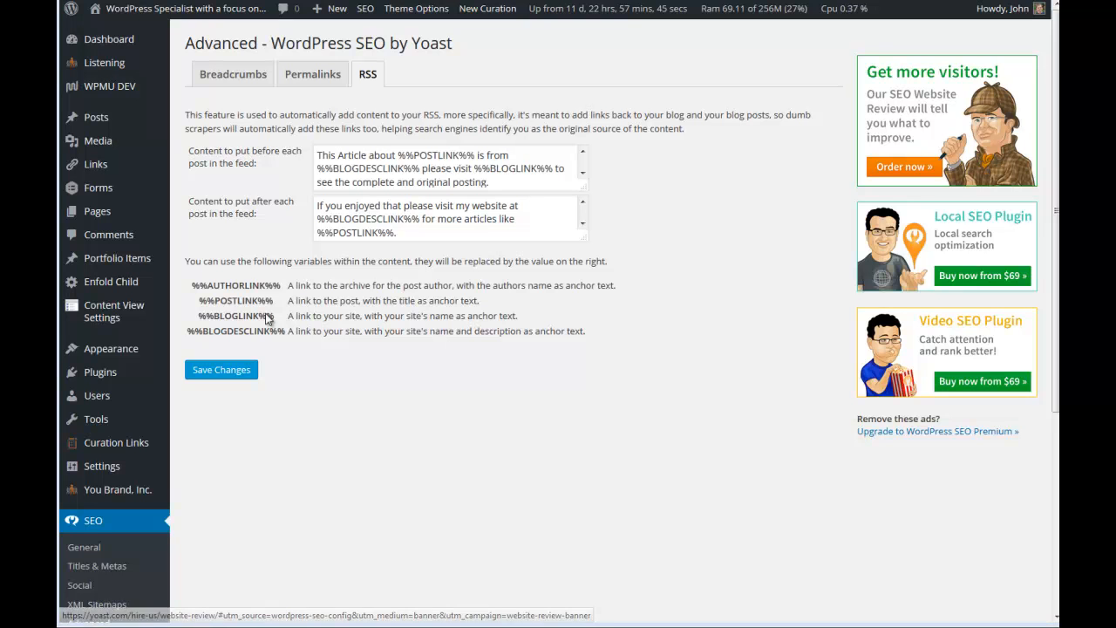
scroll(290, 349, down, 3)
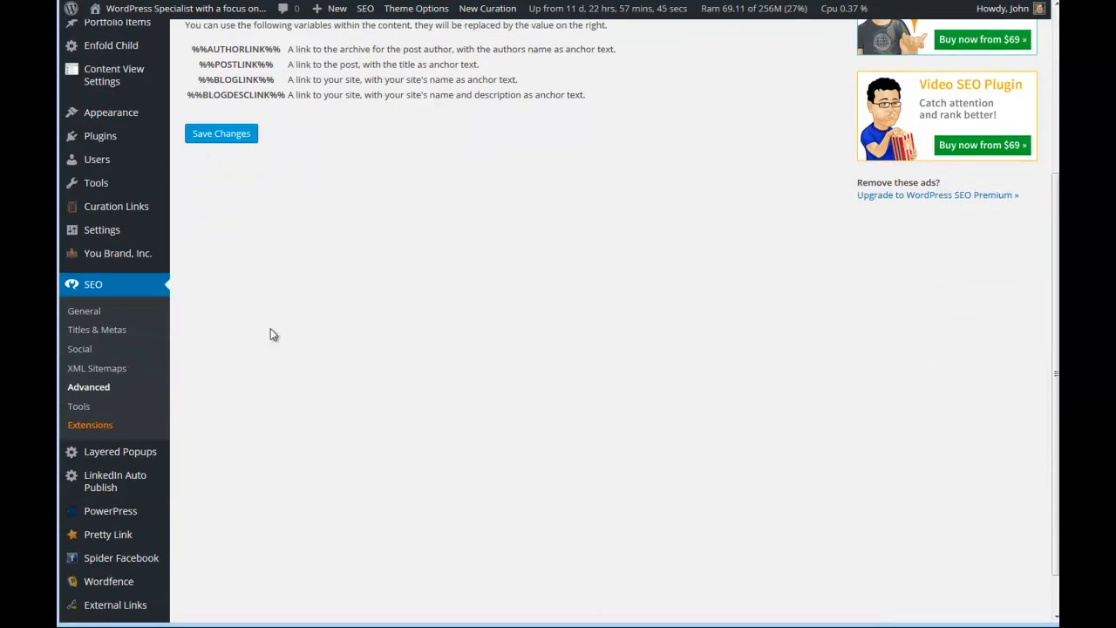
click(88, 409)
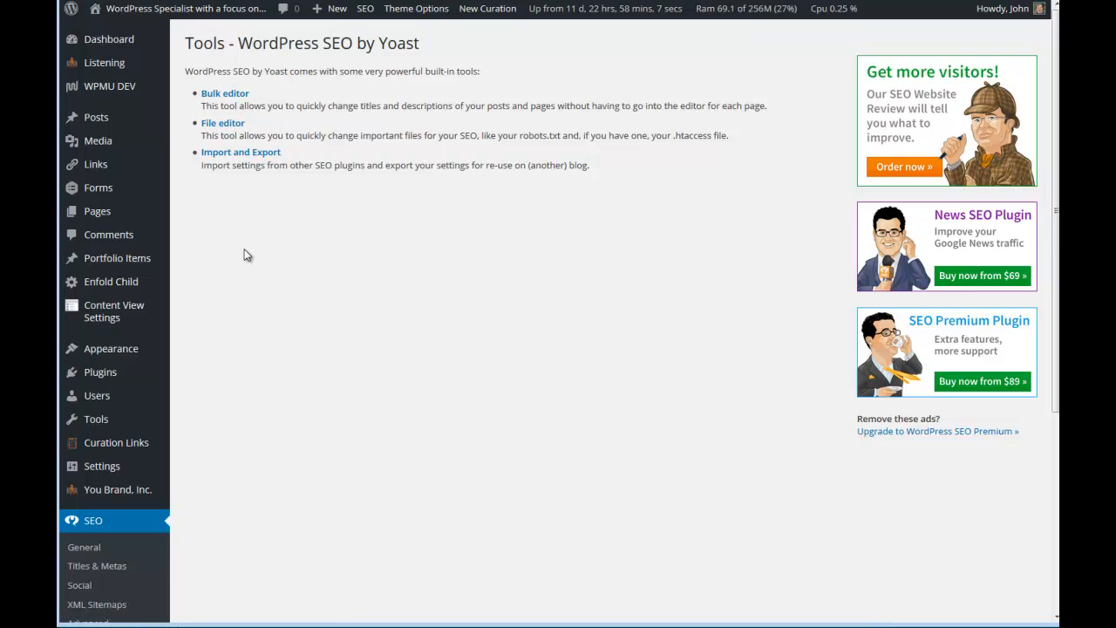
Open the plugin's Extensions page and view the available premium extensions and the license section.
scroll(244, 255, down, 5)
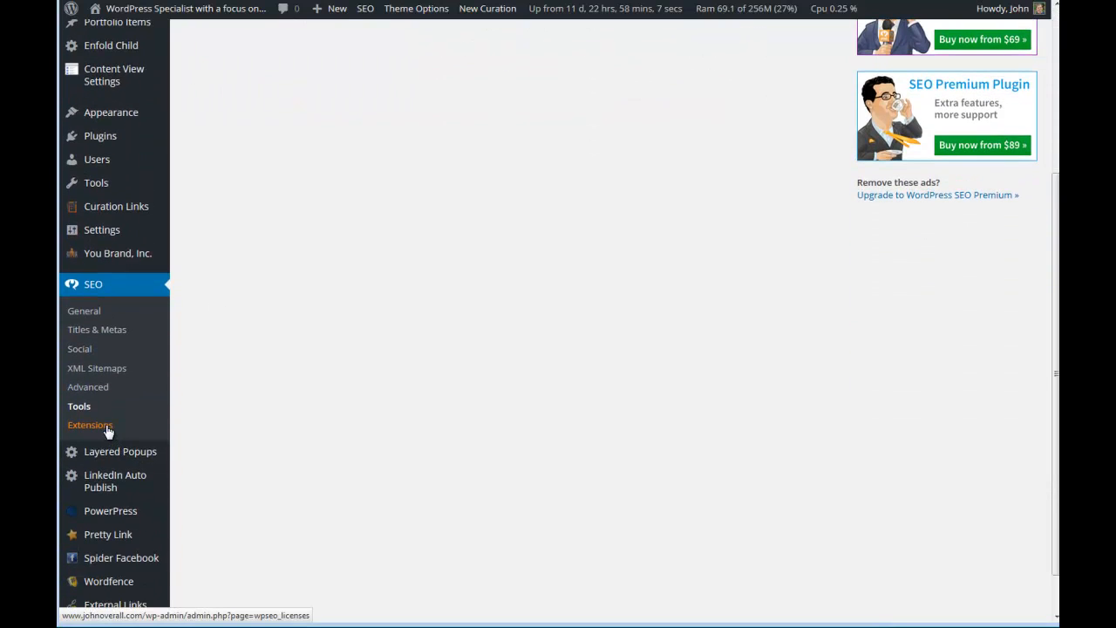
click(107, 429)
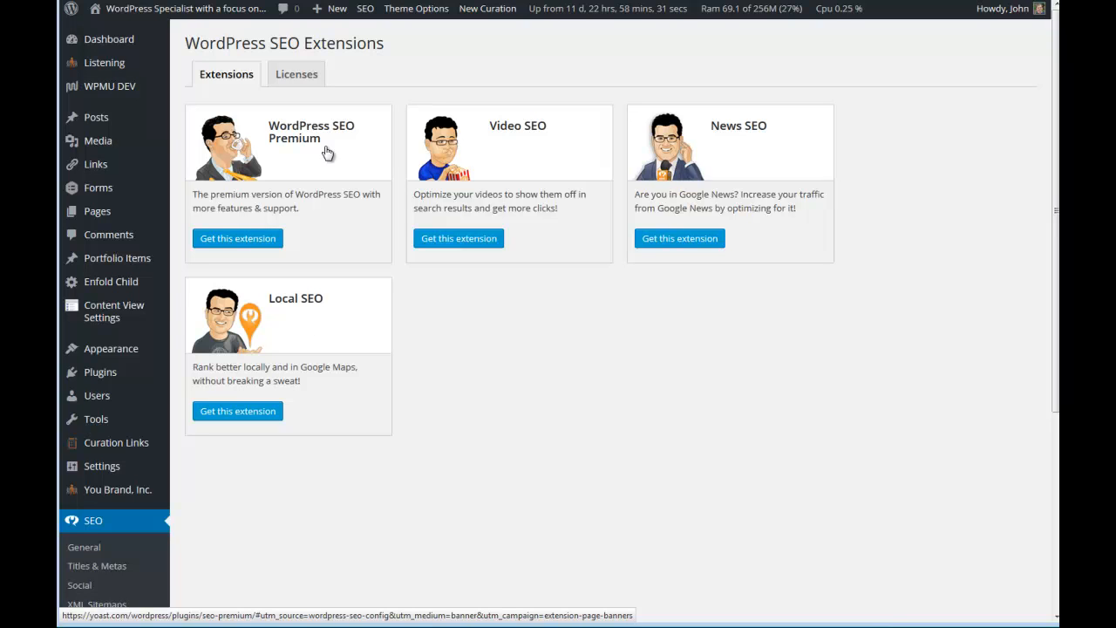
click(304, 79)
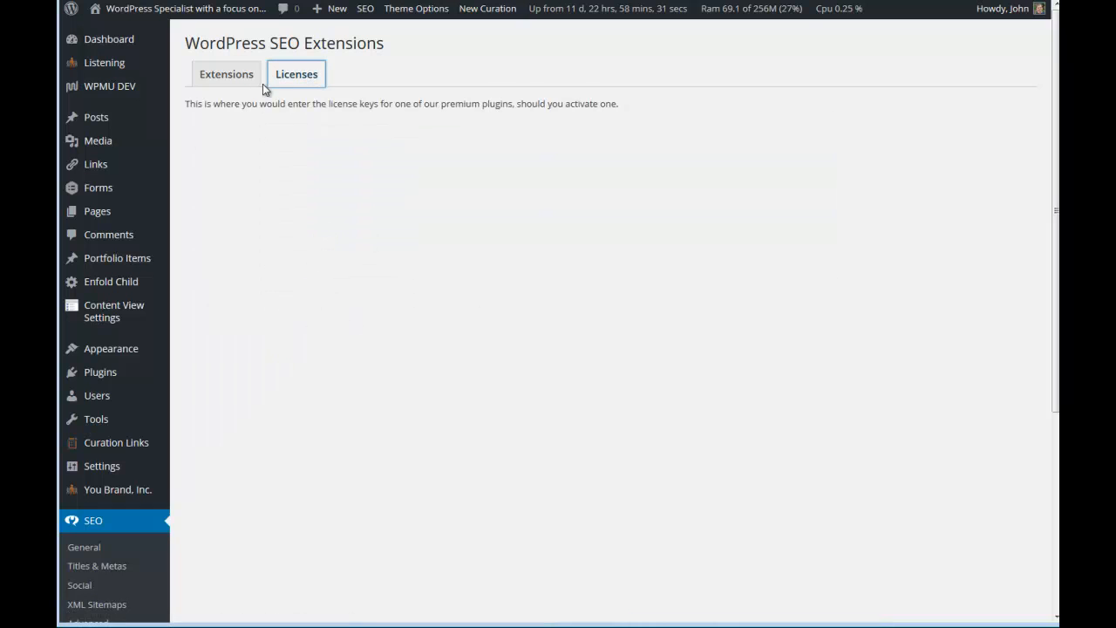
click(257, 83)
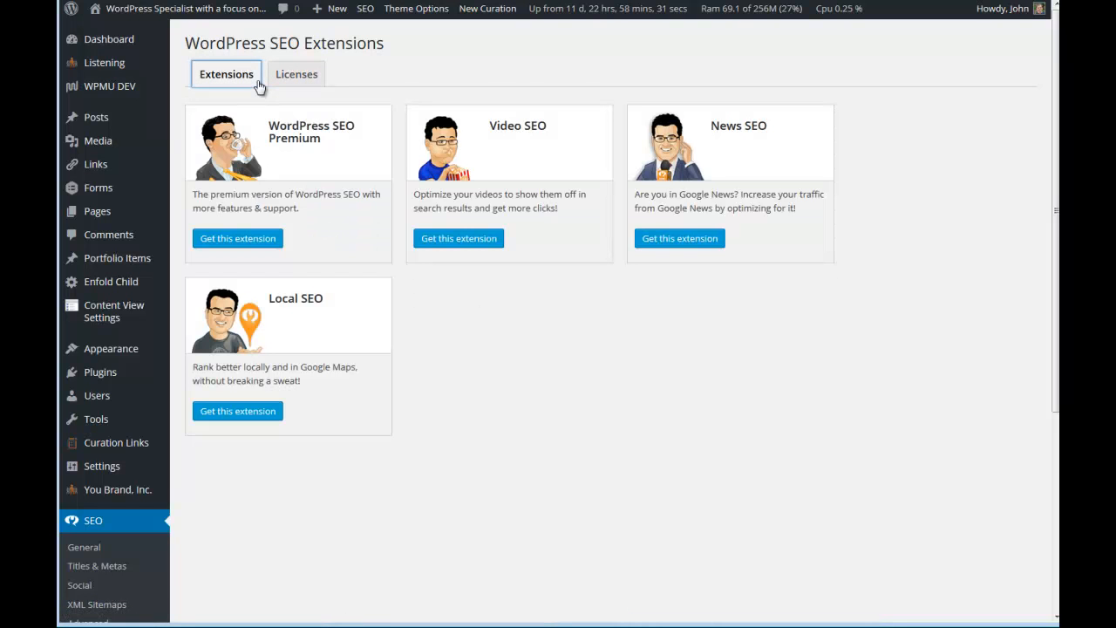